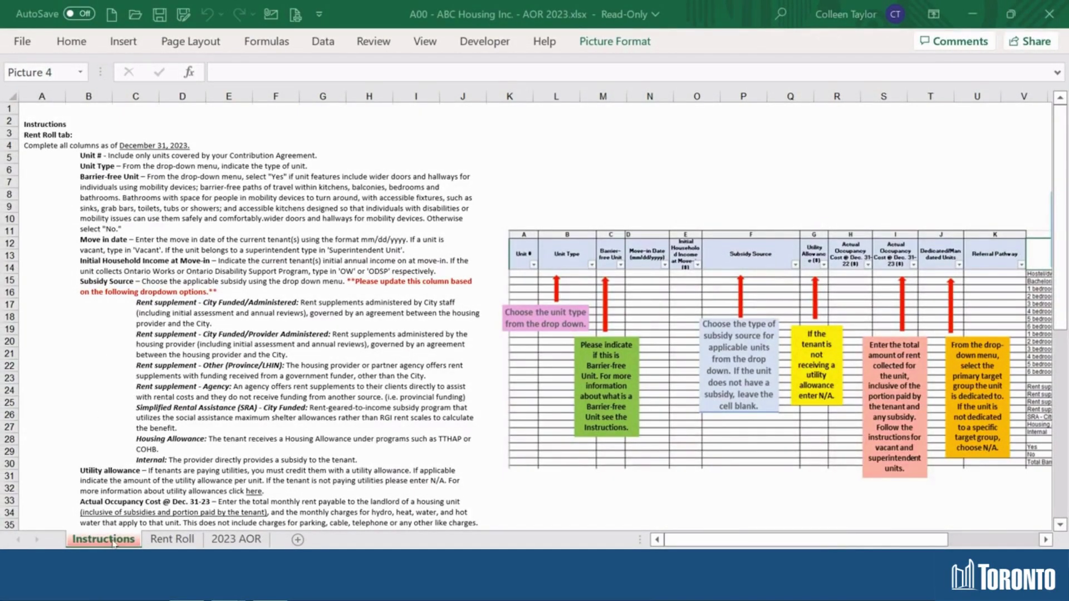
# - Look over the workbook's sheets and read the Rent Roll and Annual Occupancy Report guidance on the Instructions sheet
pyautogui.click(181, 540)
pyautogui.click(221, 540)
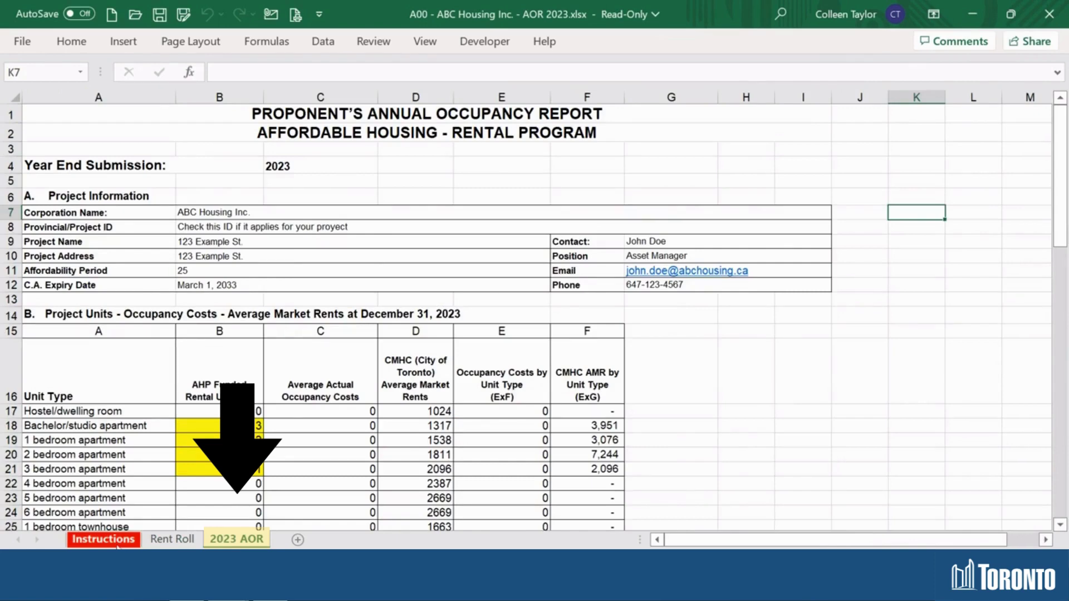
pyautogui.click(117, 546)
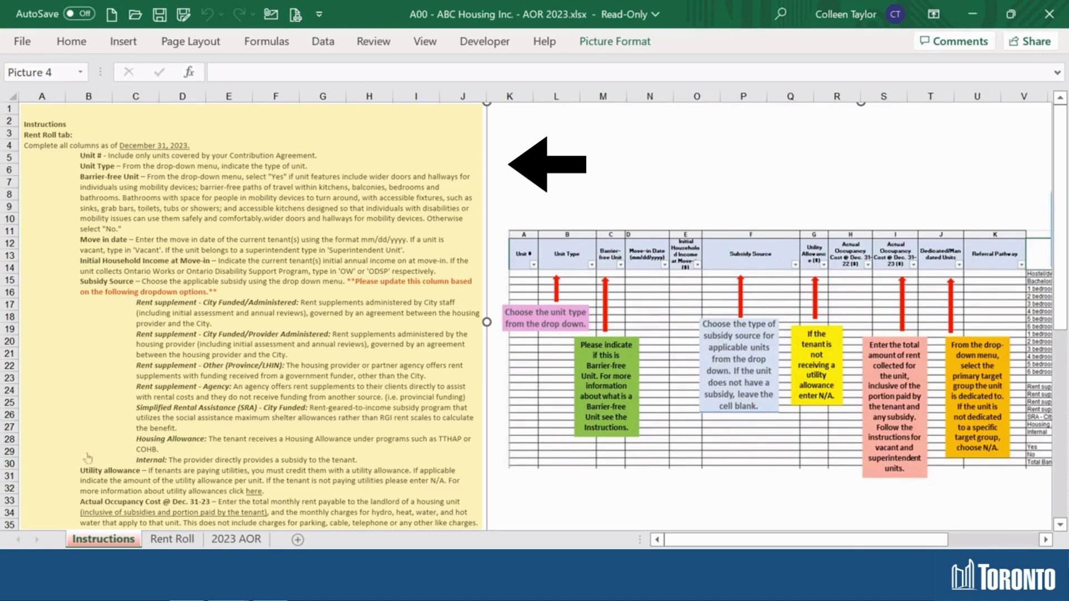
pyautogui.scroll(-5, 88, 458)
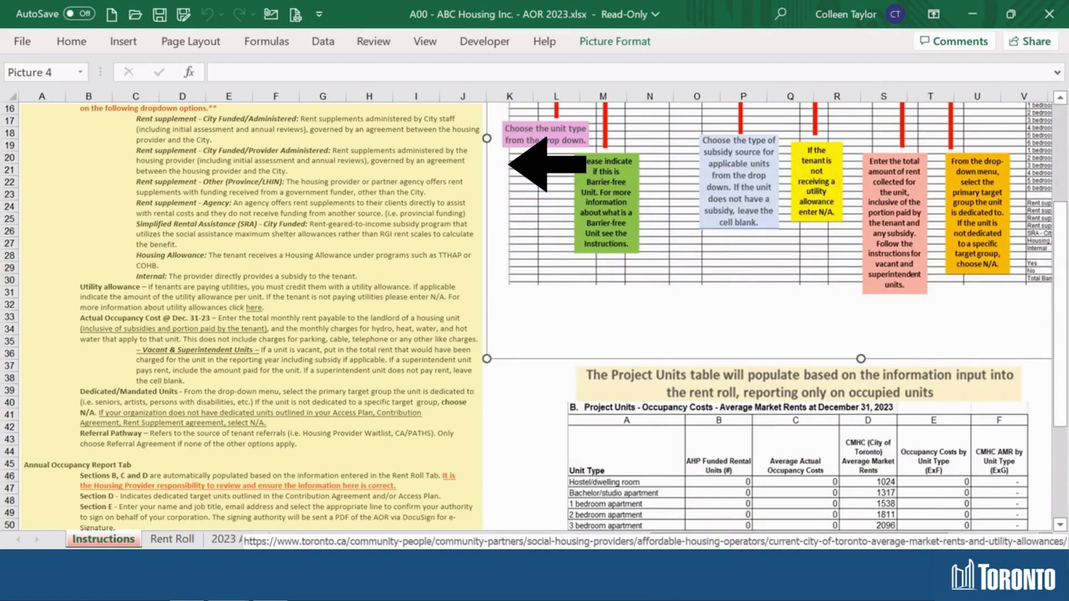
# - Open the Rent Roll sheet and check its corporation name and project address
pyautogui.click(171, 539)
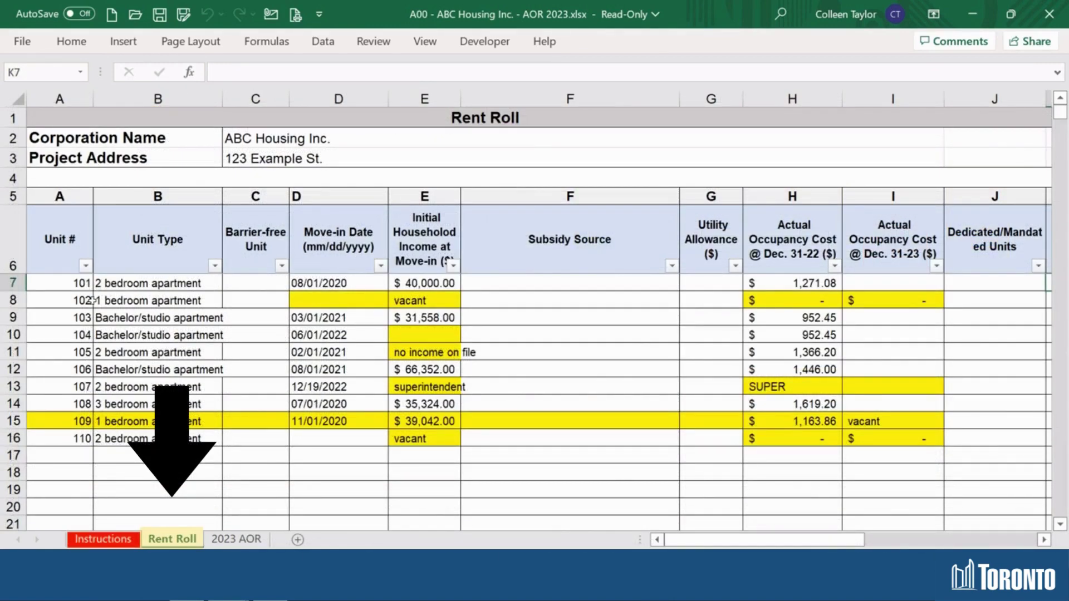
pyautogui.click(40, 146)
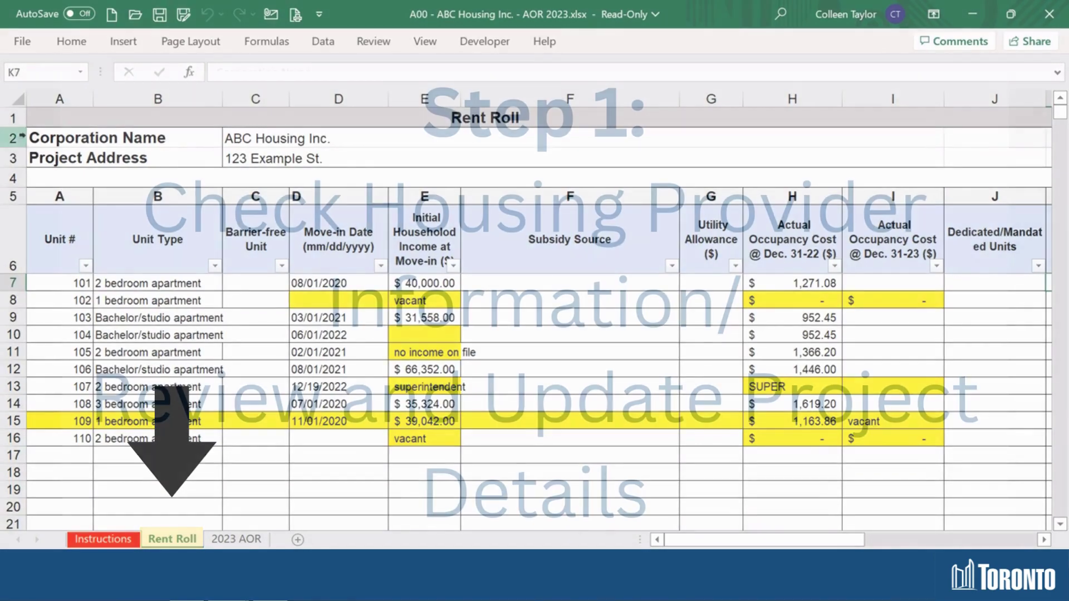
pyautogui.click(44, 158)
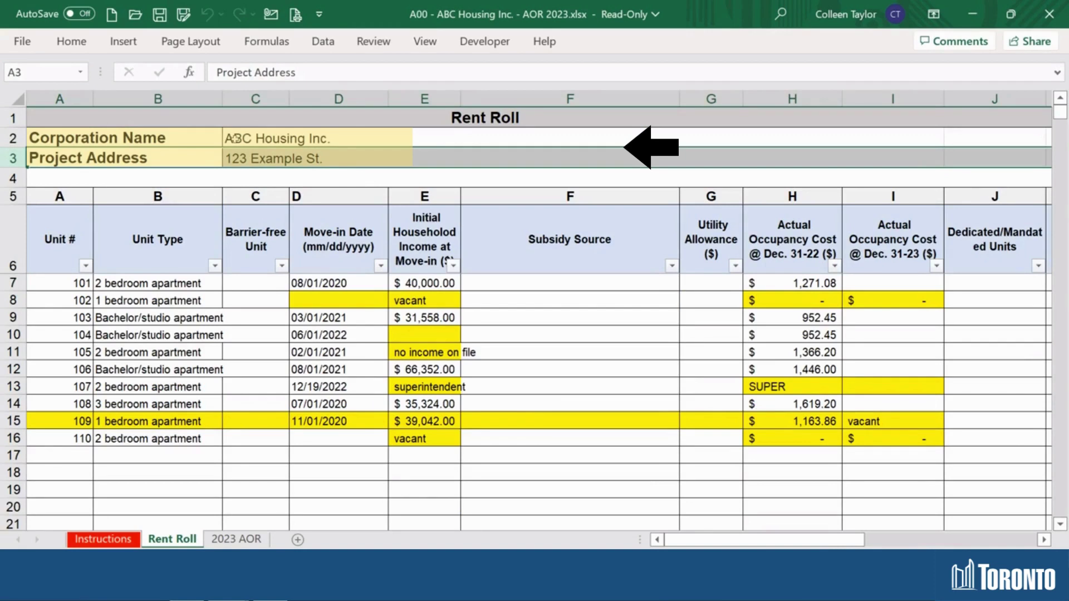
pyautogui.click(336, 137)
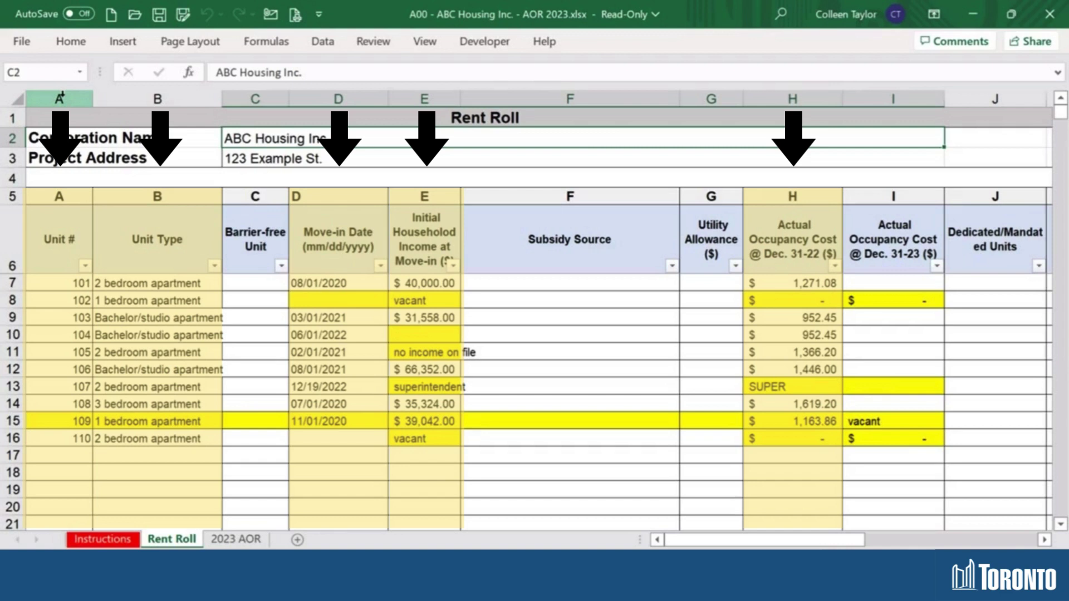
# - Review the Unit # and Unit Type columns, filtering Unit Type to show only 1 bedroom apartment
pyautogui.click(78, 196)
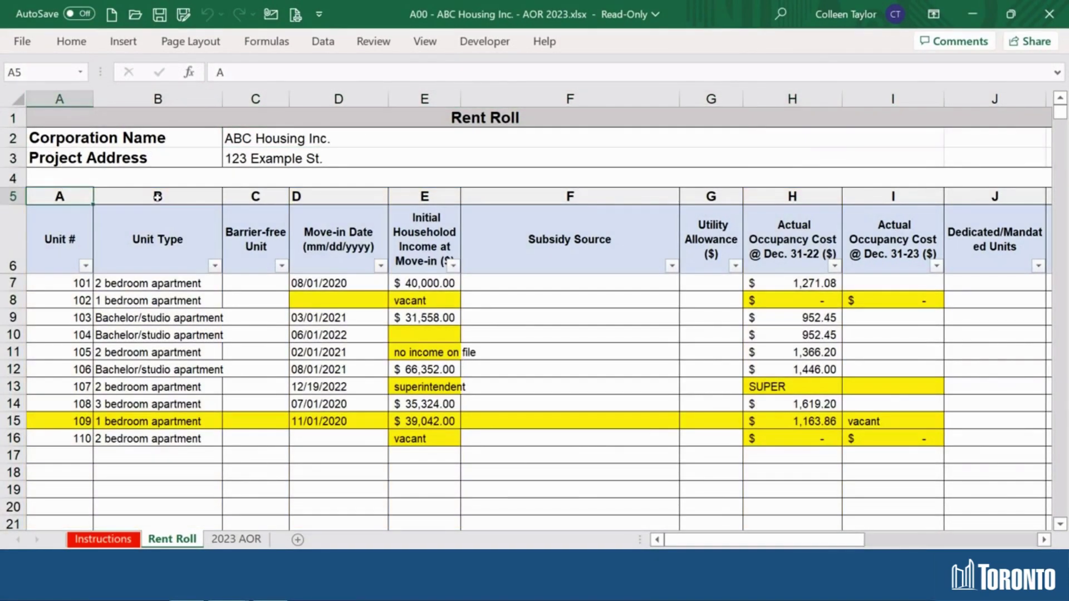
pyautogui.click(98, 196)
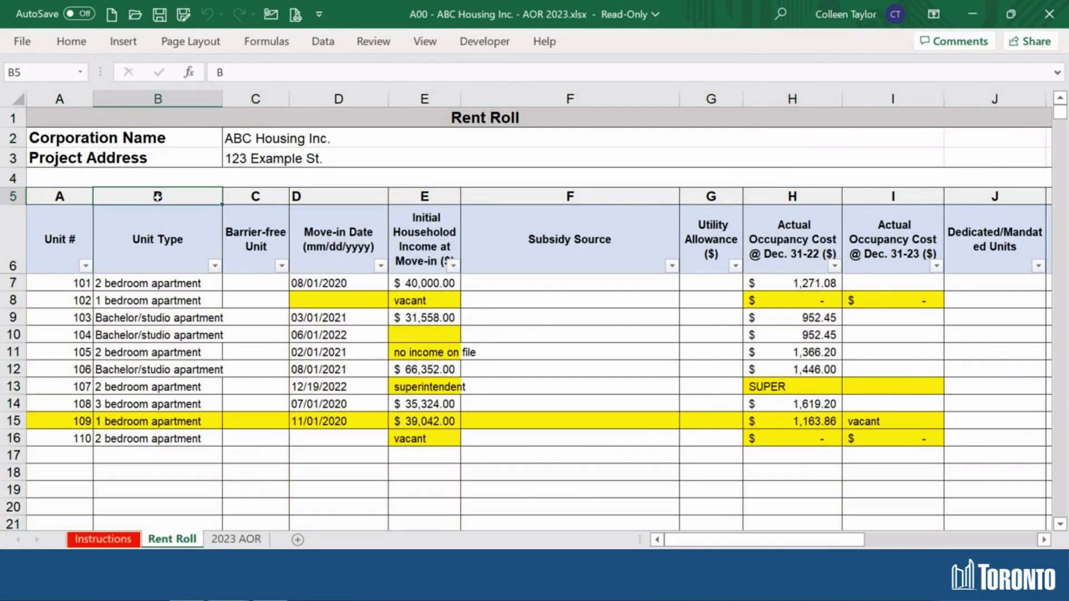
pyautogui.click(214, 266)
pyautogui.click(265, 385)
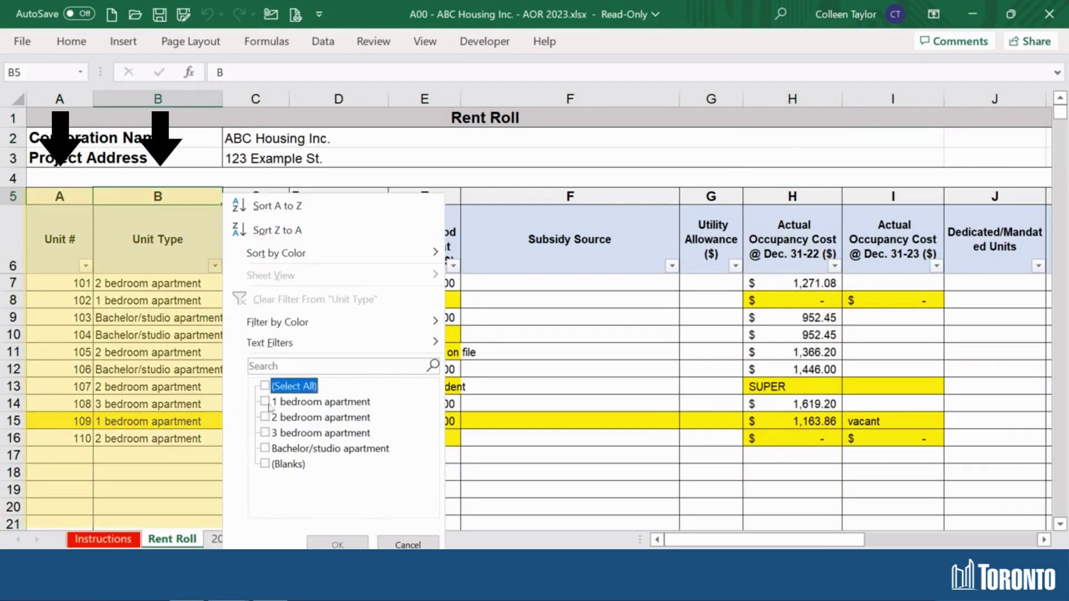
pyautogui.click(265, 400)
pyautogui.click(338, 544)
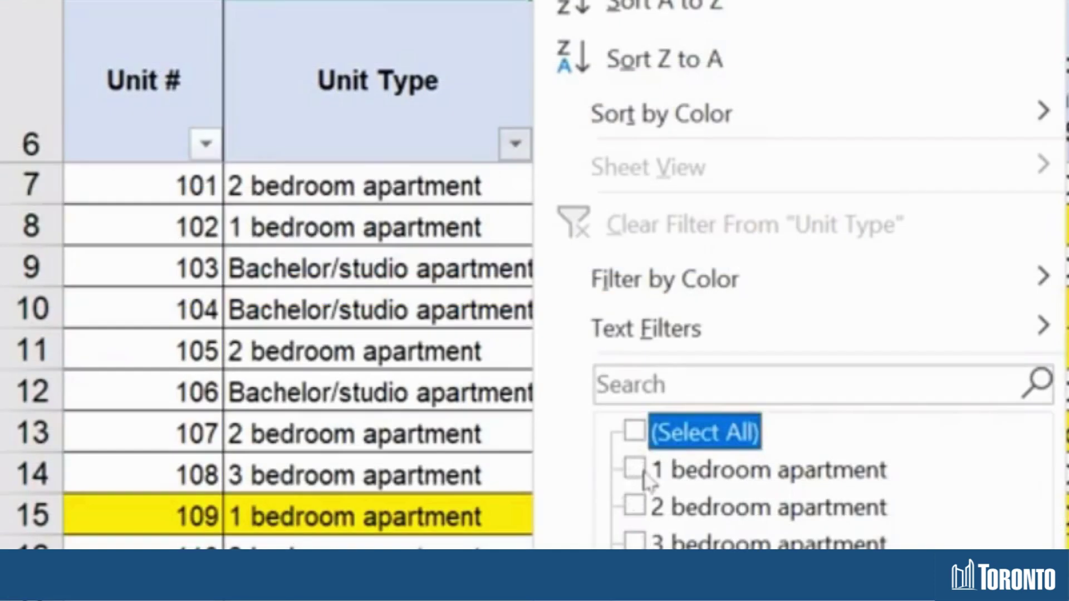
pyautogui.click(266, 400)
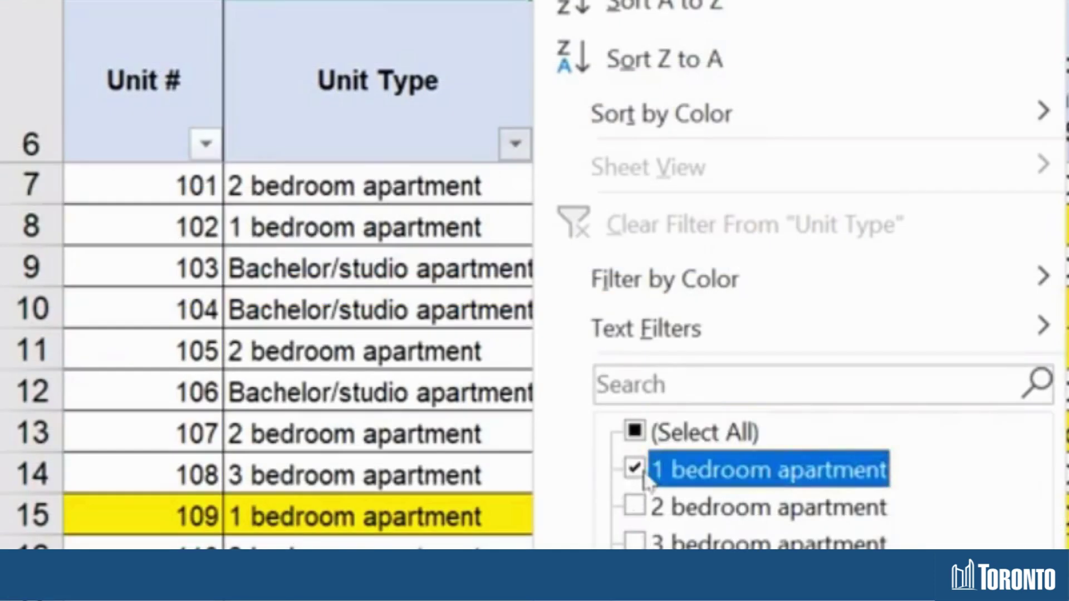
pyautogui.press('Return')
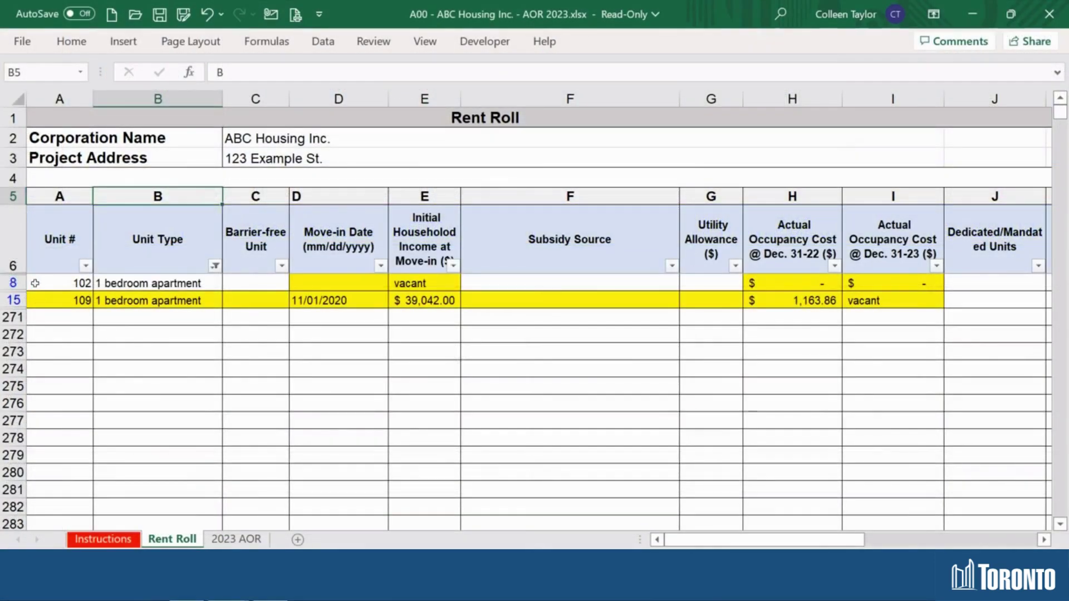
# - Check the unit type options for unit 102, and select both filtered unit type cells to copy their count
pyautogui.click(118, 185)
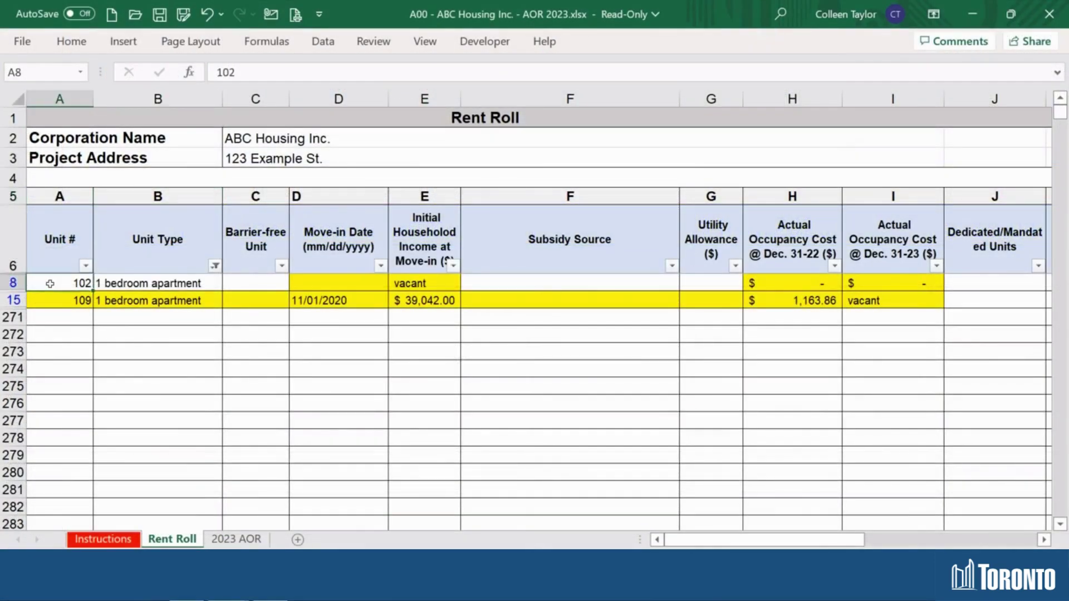
pyautogui.click(122, 282)
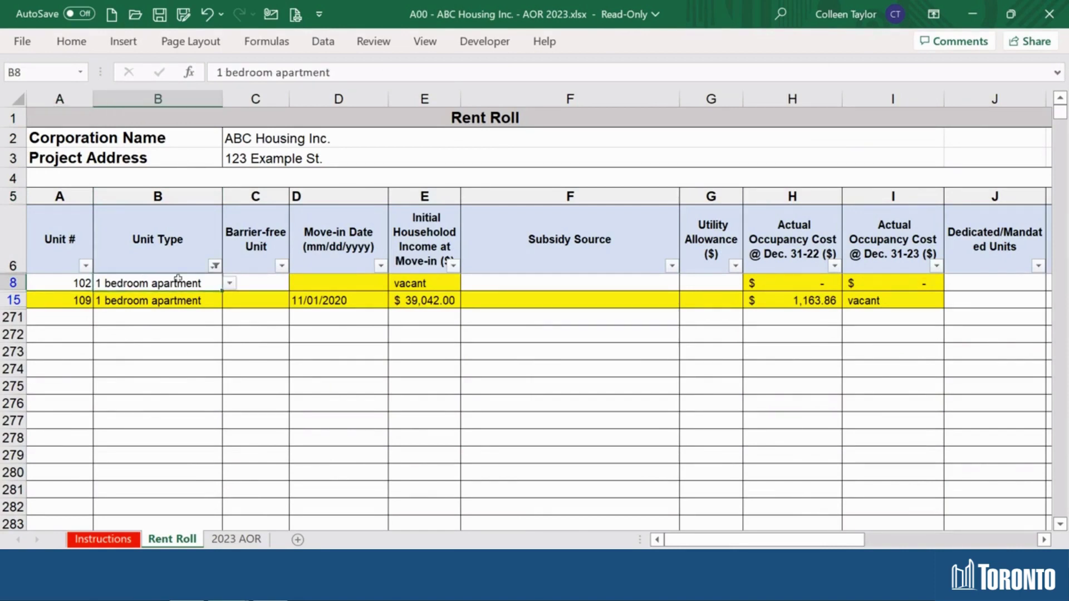
pyautogui.click(229, 284)
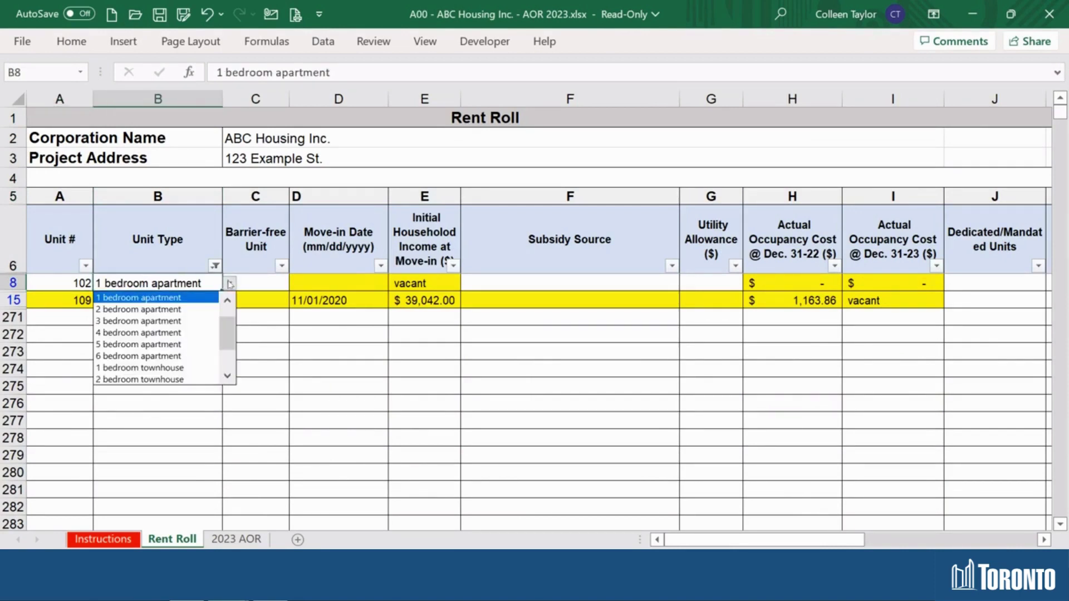
pyautogui.click(229, 283)
pyautogui.click(65, 299)
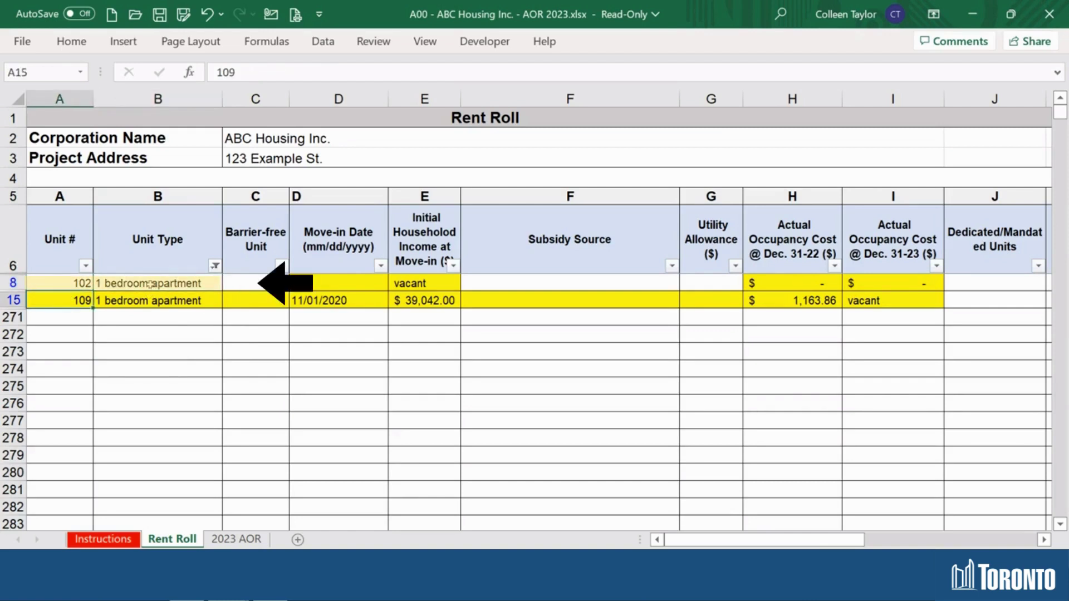
pyautogui.moveTo(149, 283); pyautogui.dragTo(153, 301)
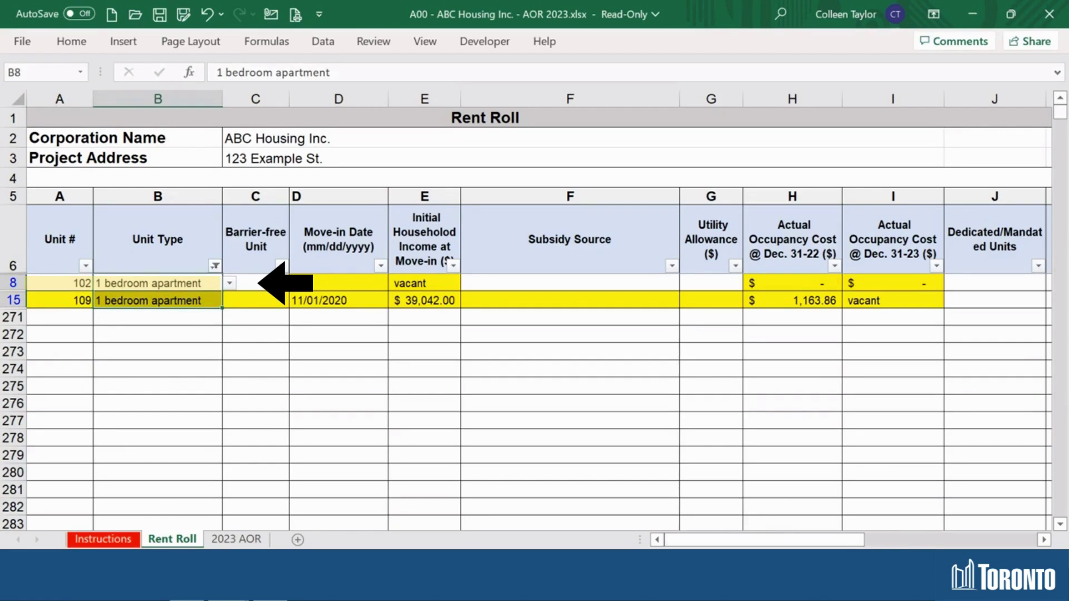
pyautogui.click(790, 552)
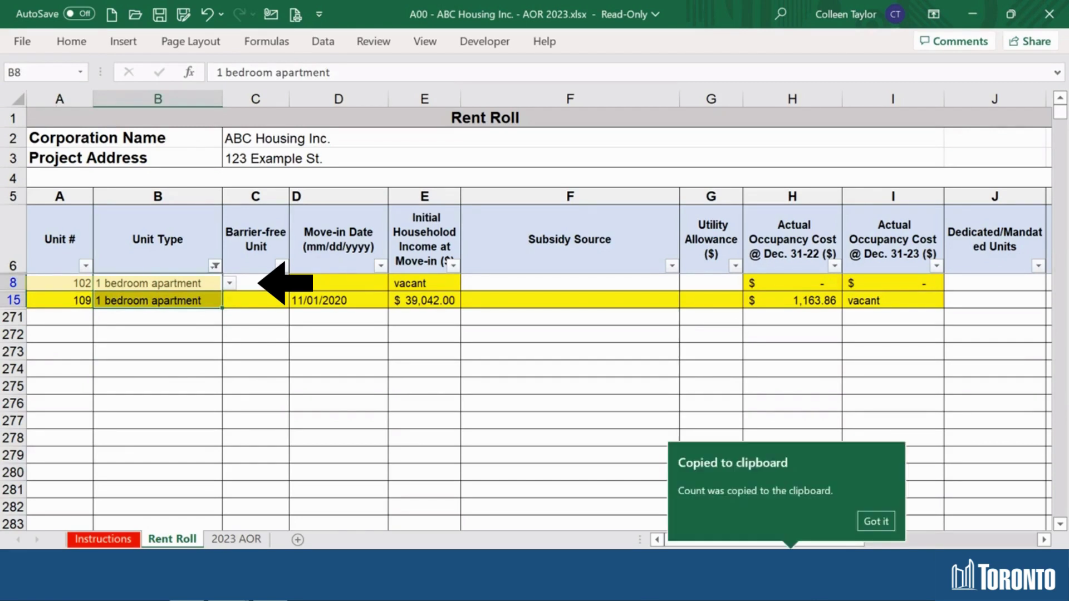
pyautogui.click(876, 521)
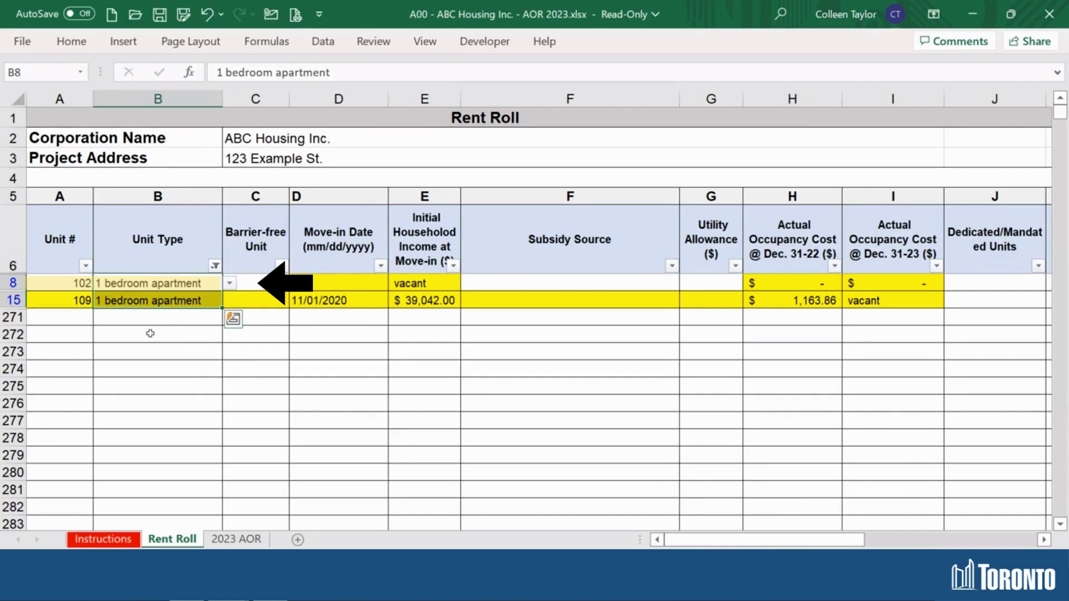
# - Clear the Unit Type filter so that every unit type is listed again
pyautogui.click(215, 266)
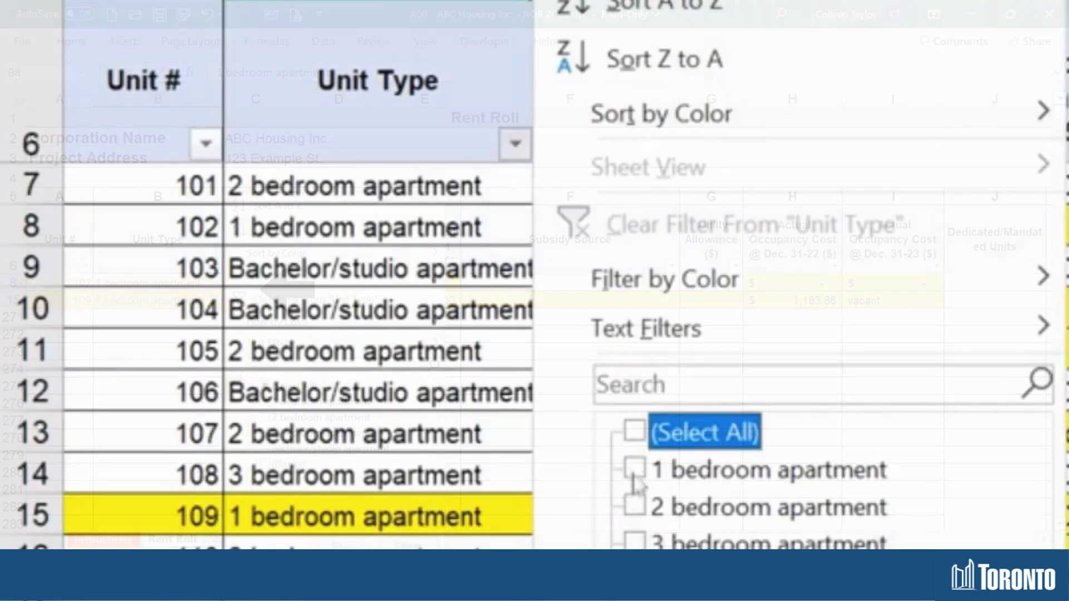
pyautogui.click(635, 470)
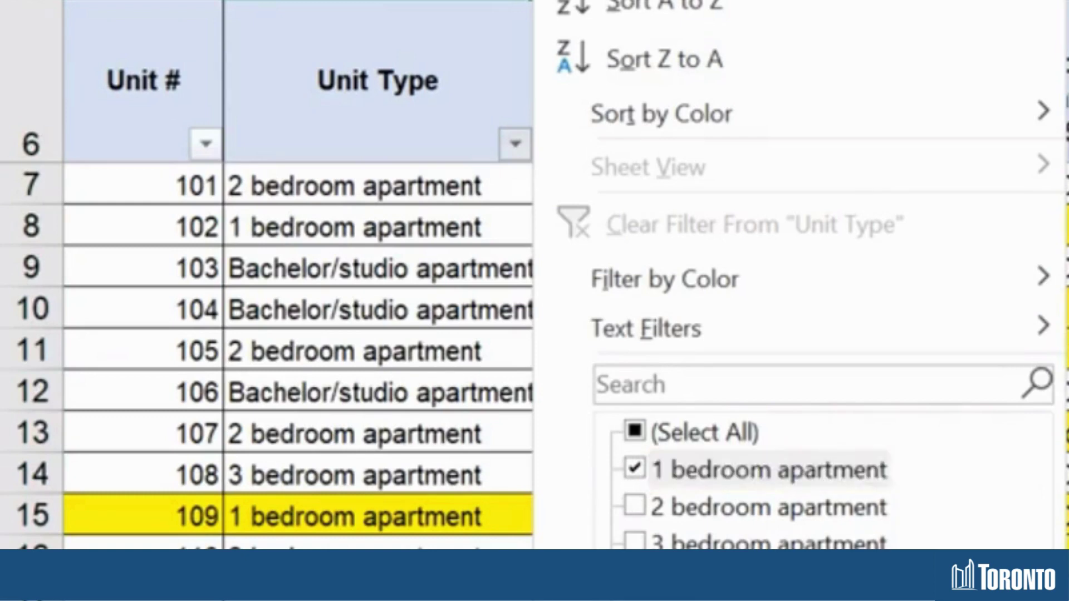
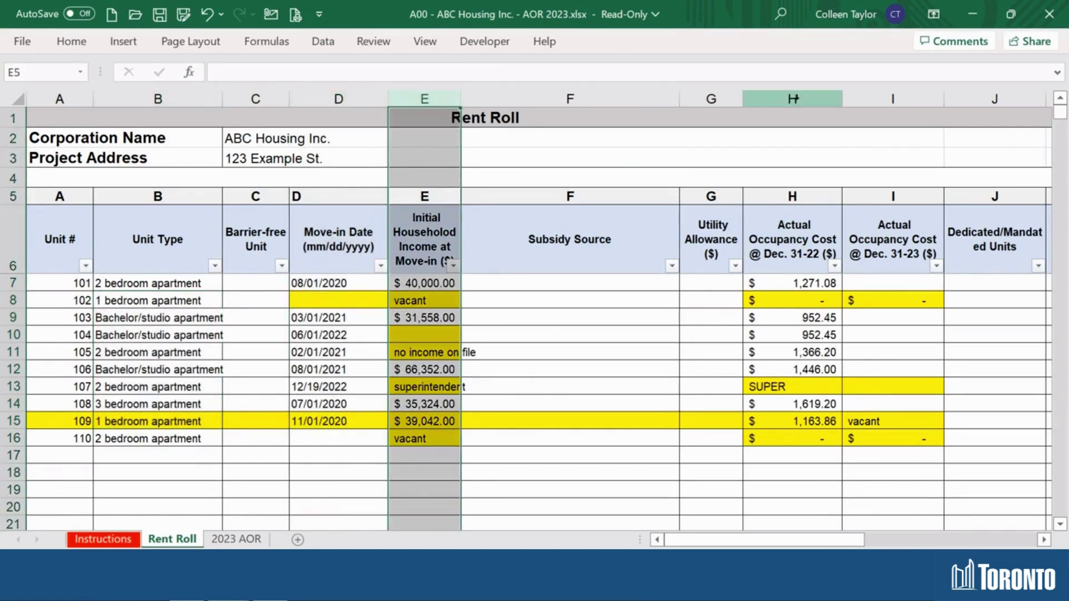
# - Review the Dec. 31-22 occupancy costs and enter 65000 as unit 104's initial household income at move-in
pyautogui.click(780, 100)
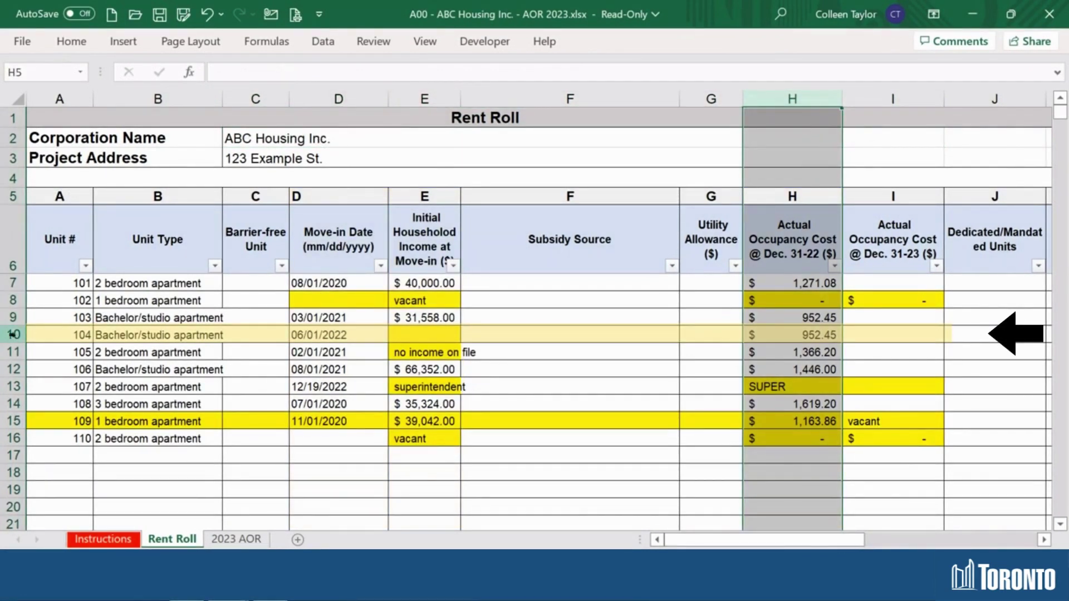
pyautogui.click(11, 334)
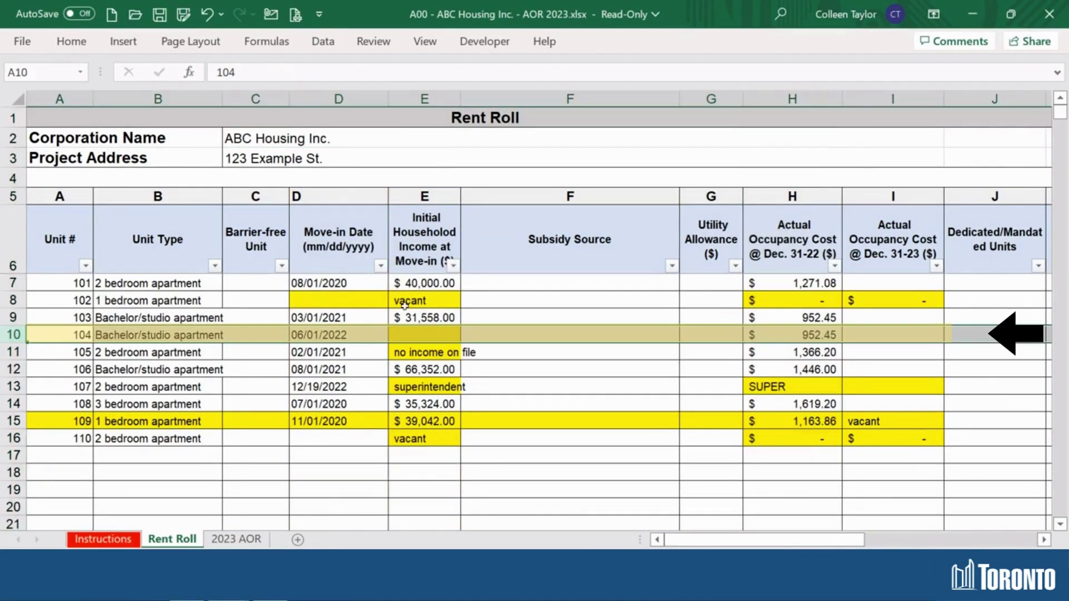
pyautogui.click(412, 334)
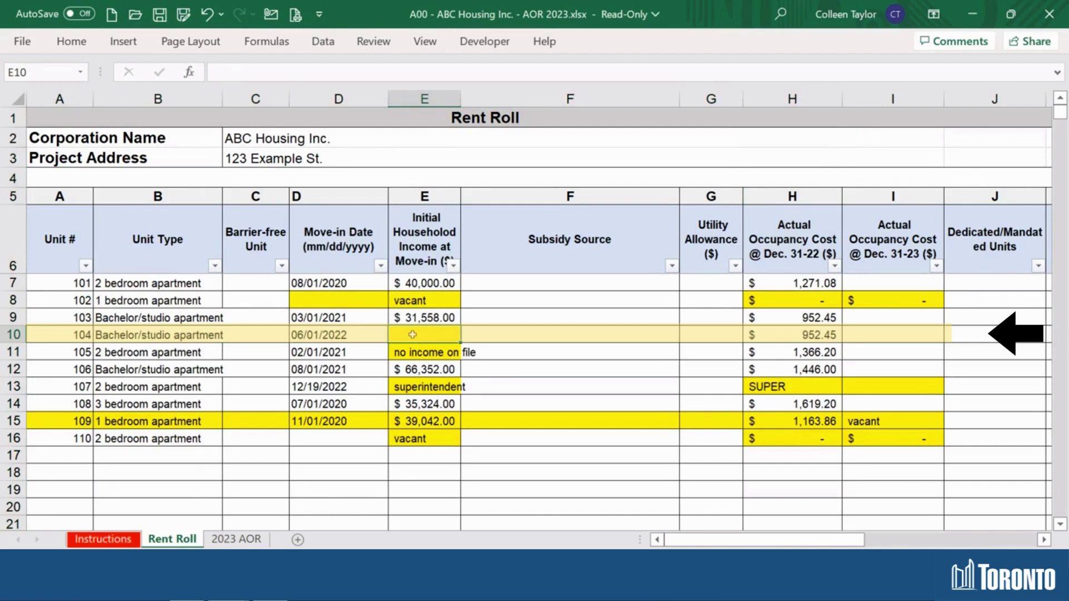
pyautogui.write('65000')
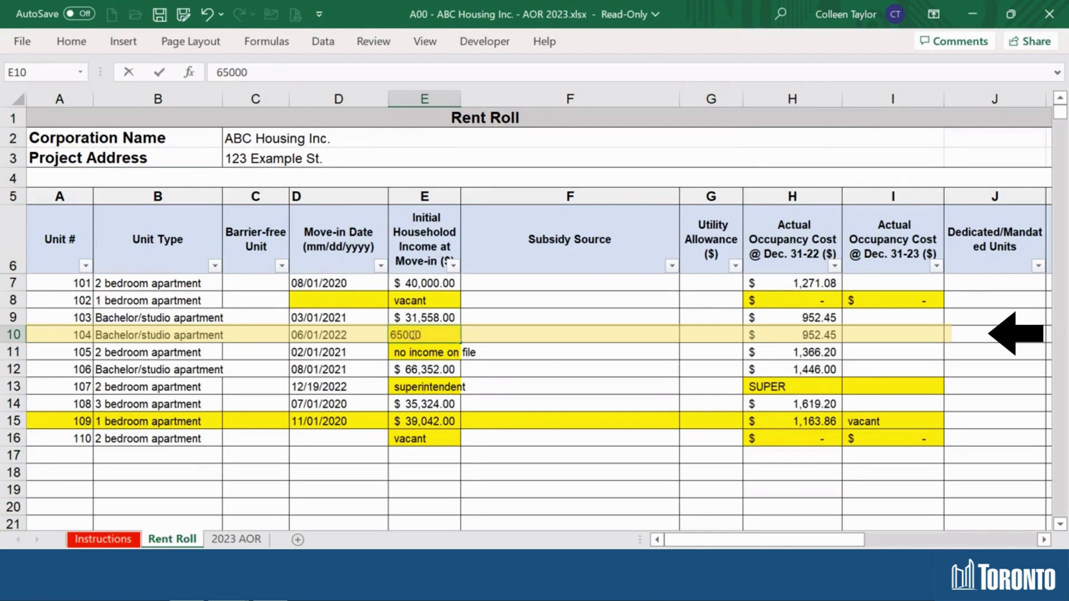
pyautogui.press('Return')
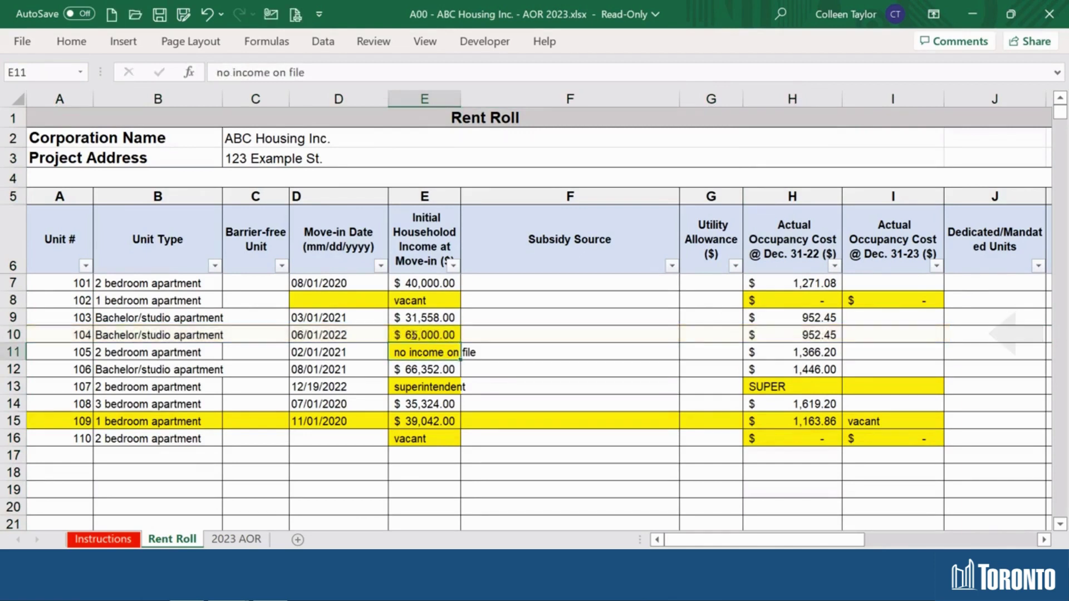
pyautogui.click(412, 335)
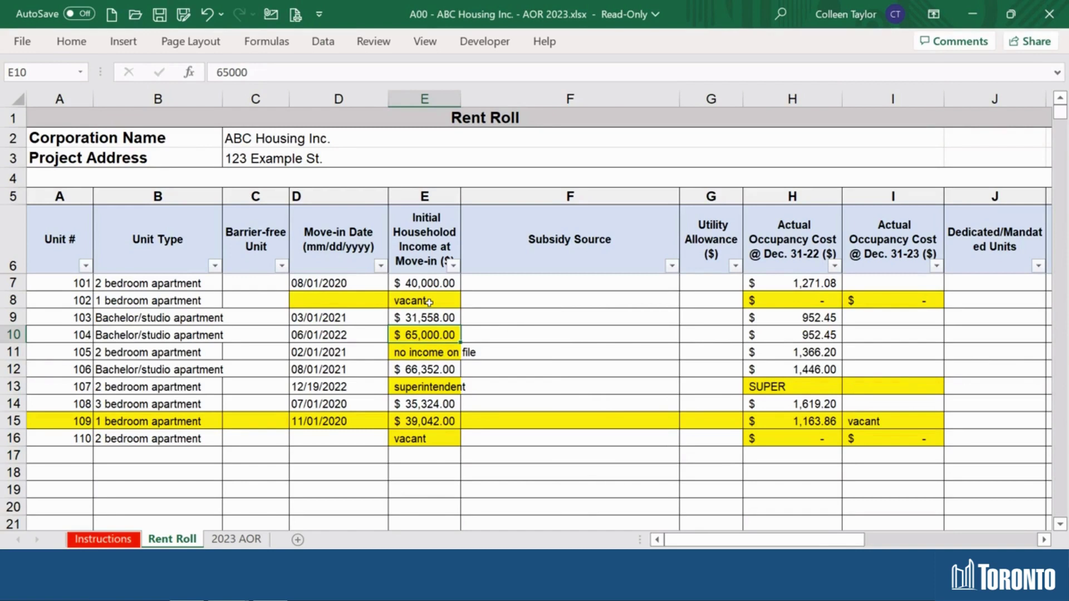
pyautogui.click(902, 212)
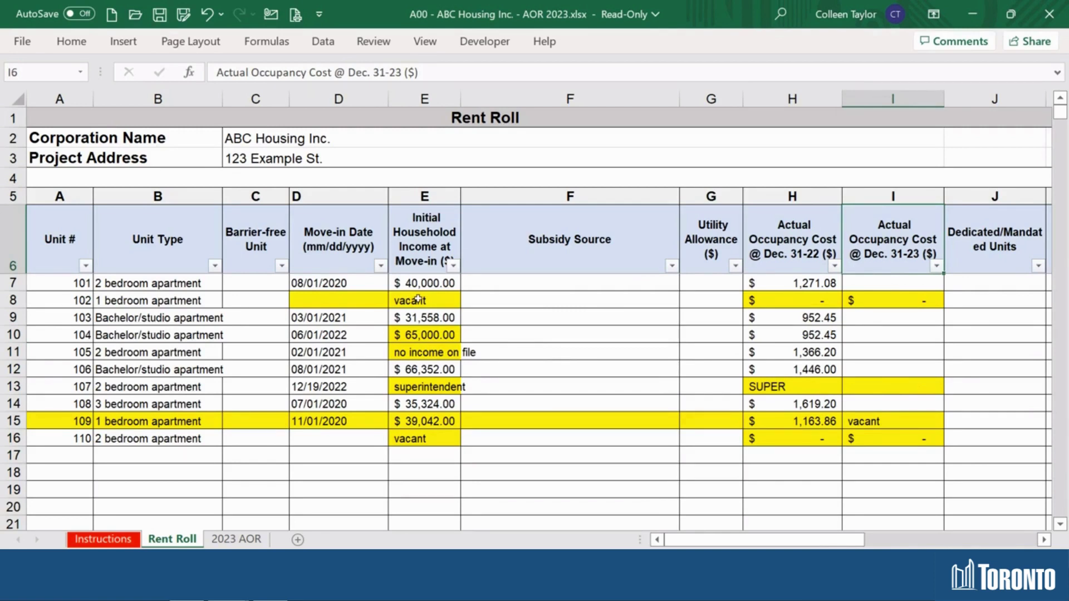
pyautogui.hotkey('ctrl', 'z')
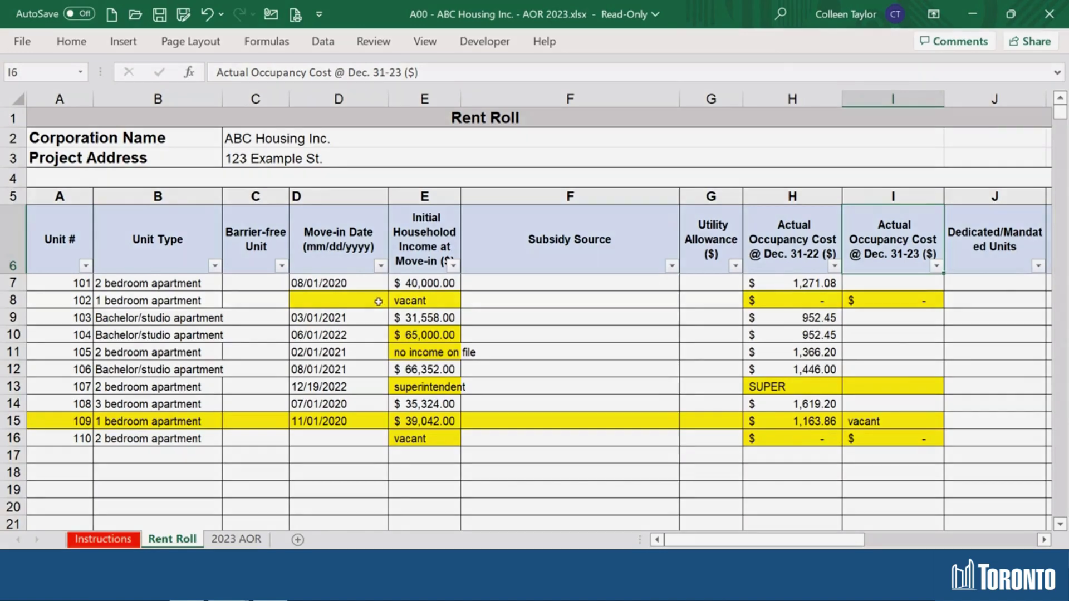
# - Enter 01/01/2023 as unit 102's move-in date and 60000 as its initial household income at move-in
pyautogui.click(356, 301)
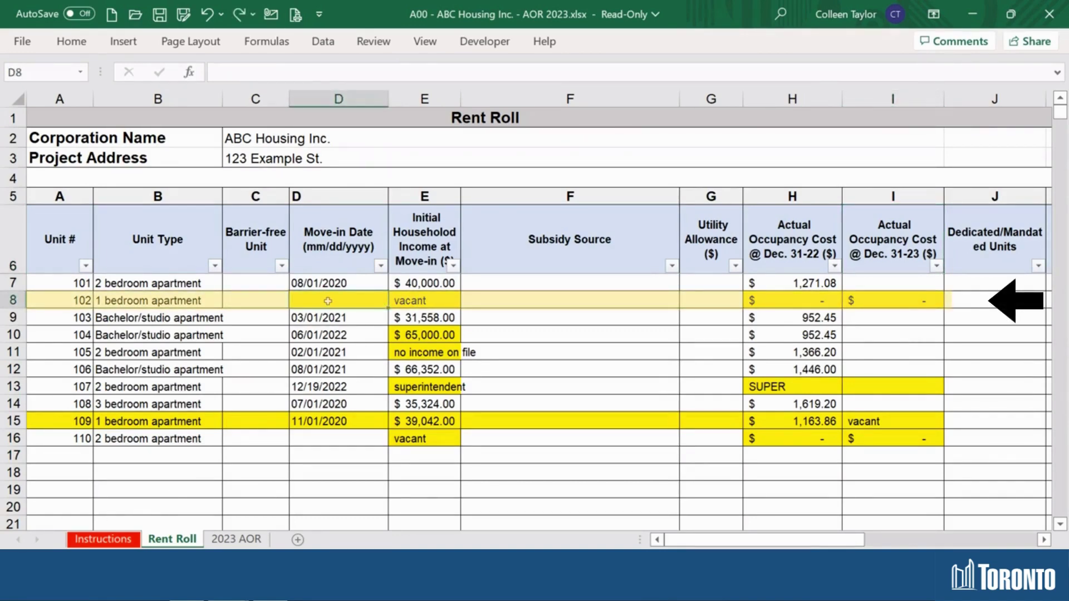
pyautogui.write('01/0')
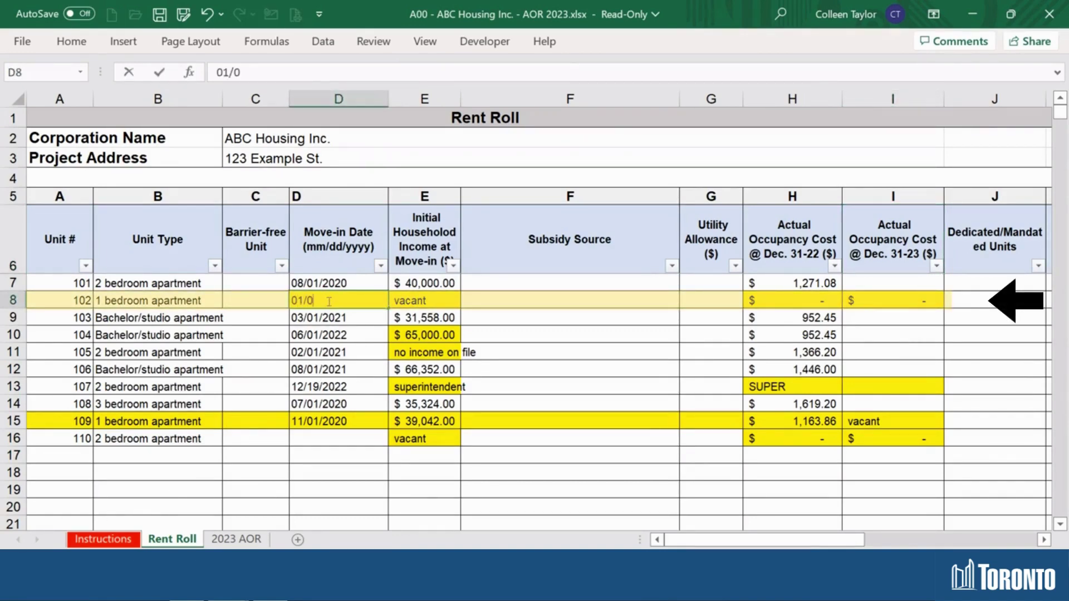
pyautogui.write('1/2023')
pyautogui.click(404, 299)
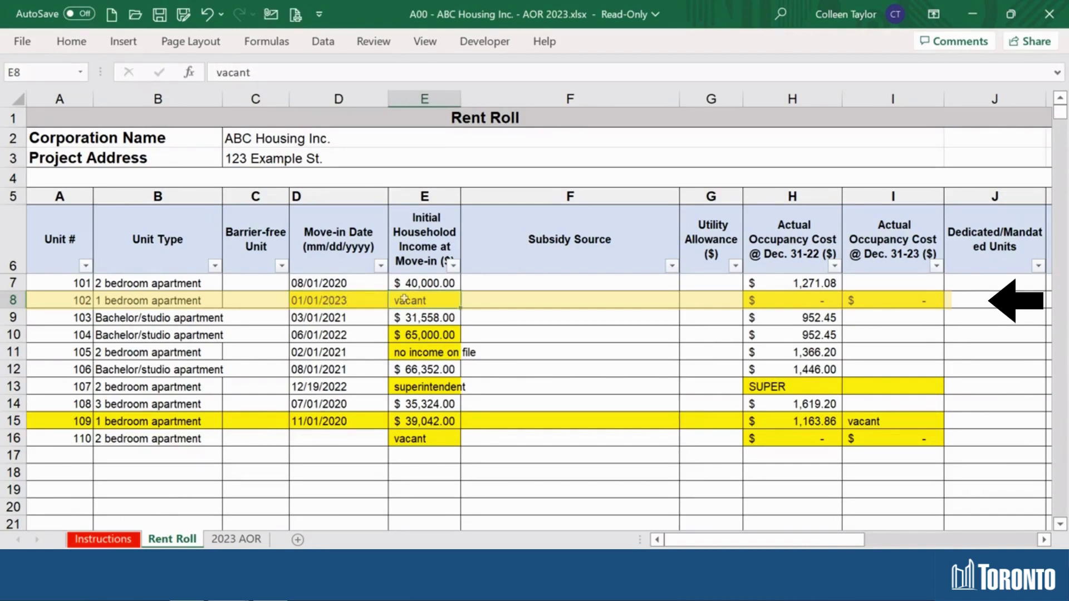
pyautogui.write('60000')
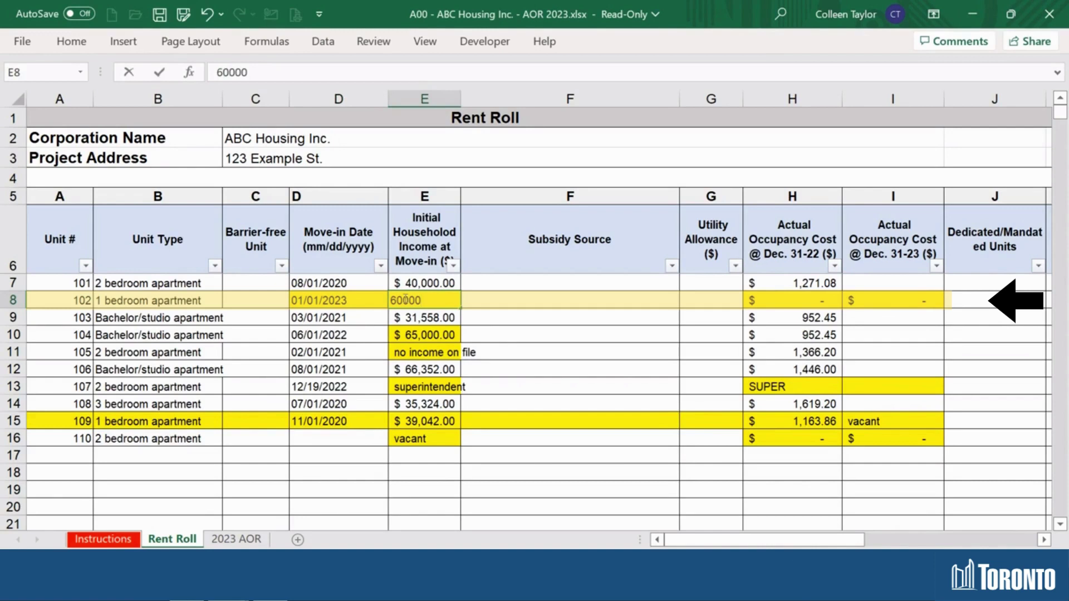
pyautogui.press('Return')
# - Set unit 102's actual occupancy cost at Dec. 31-23 to 1300
pyautogui.click(876, 299)
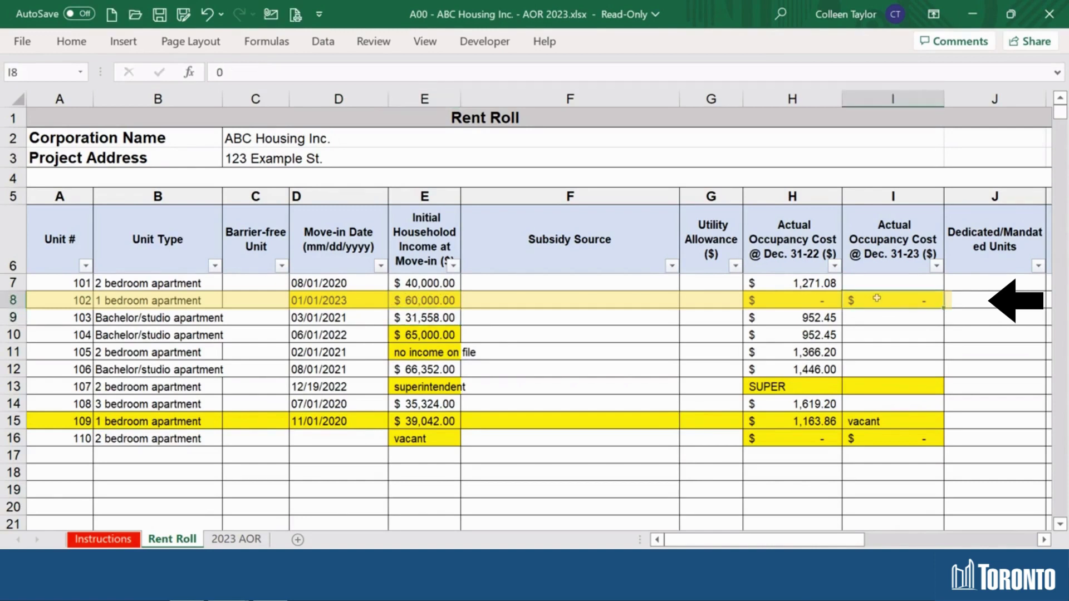
pyautogui.write('1300')
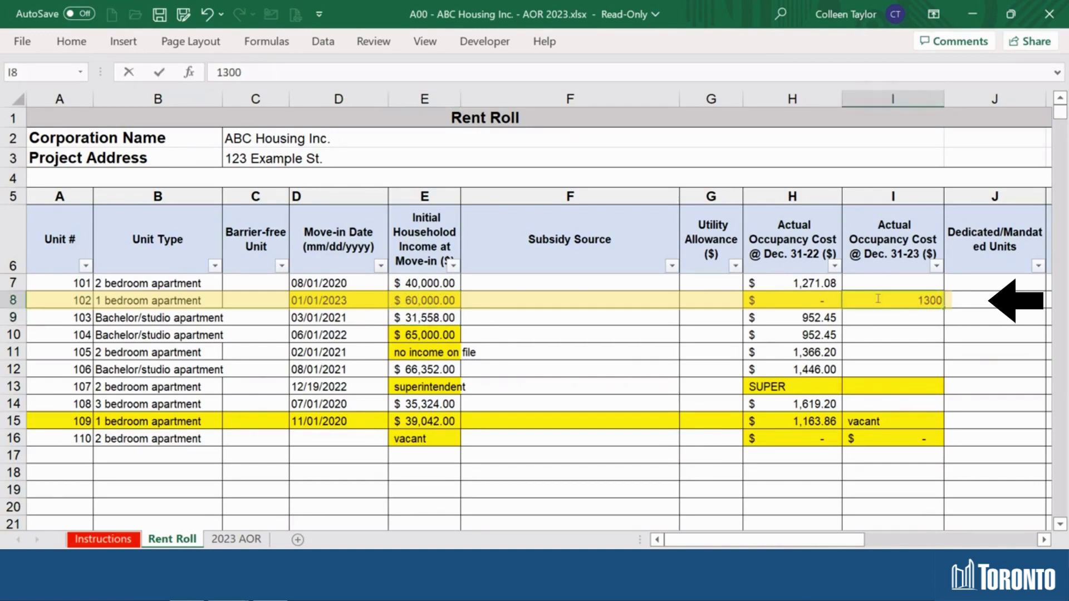
pyautogui.press('Return')
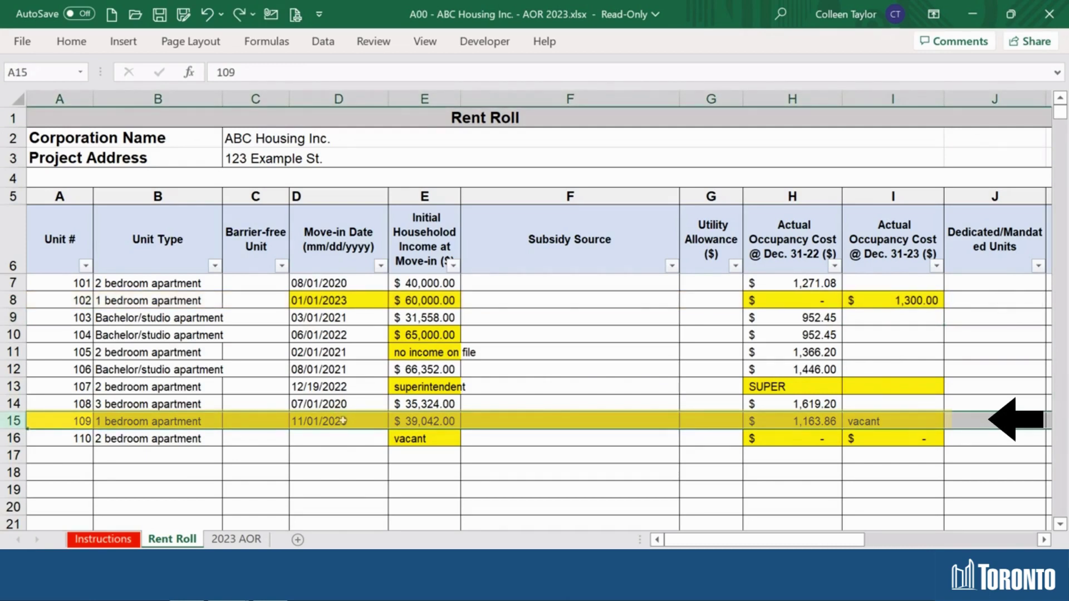
# - Replace unit 109's move-in date and initial household income with the word vacant
pyautogui.click(343, 420)
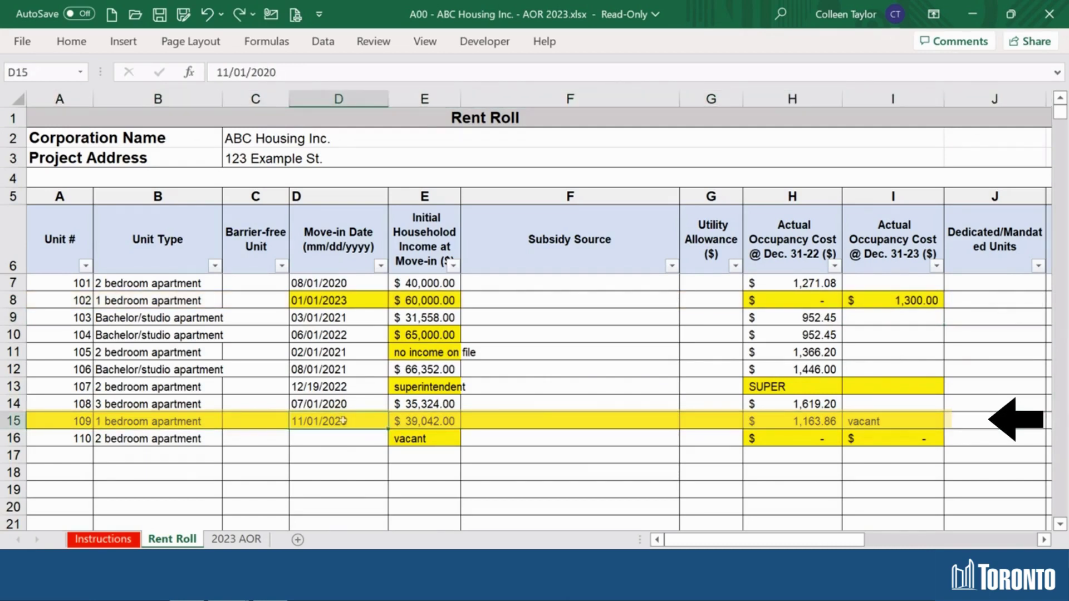
pyautogui.write('va')
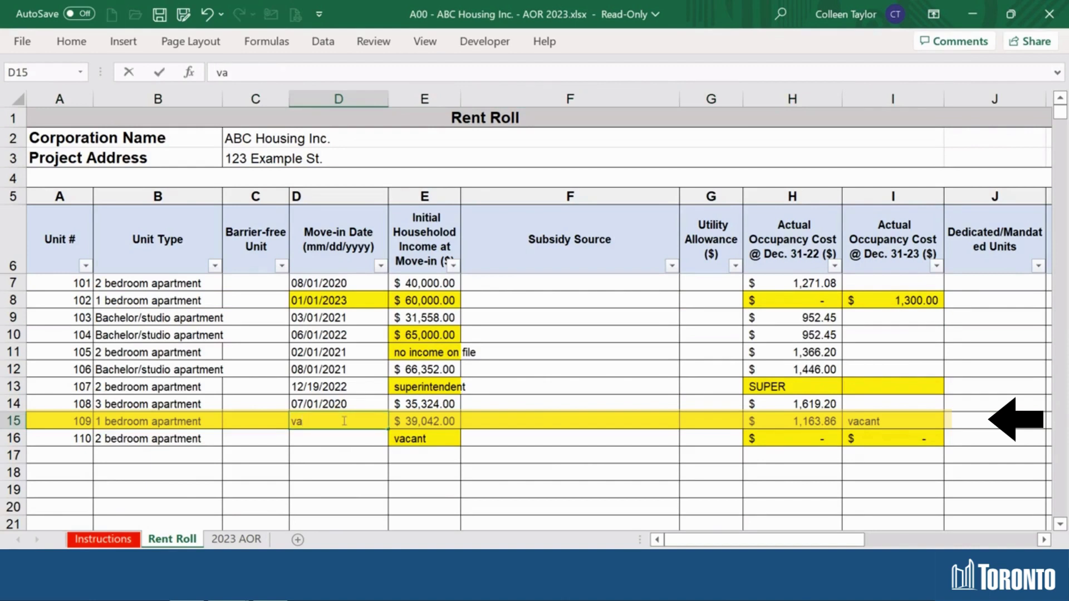
pyautogui.write('cant')
pyautogui.press('Return')
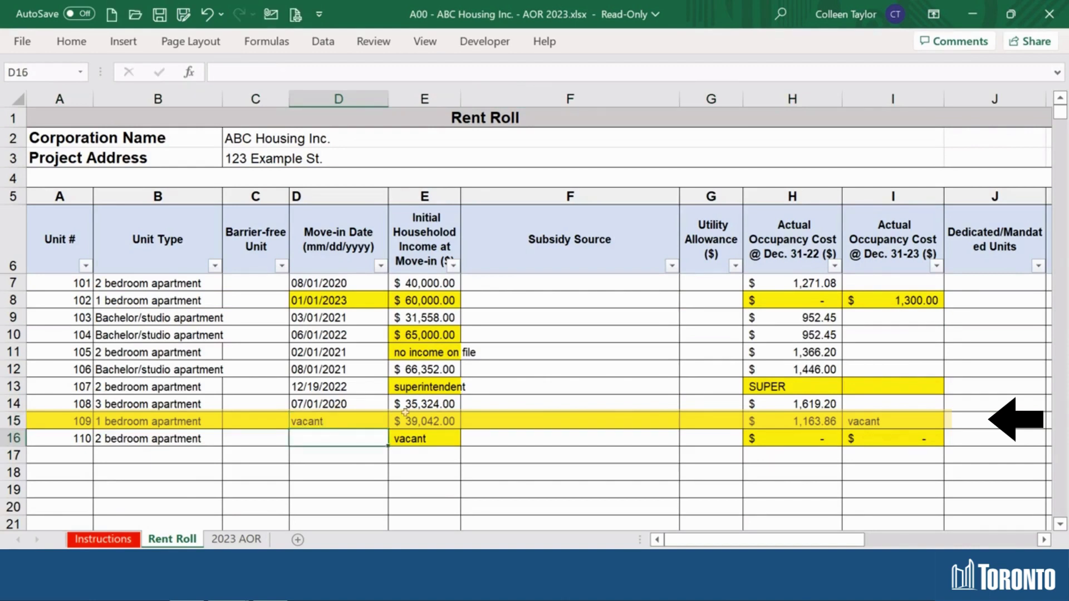
pyautogui.click(434, 421)
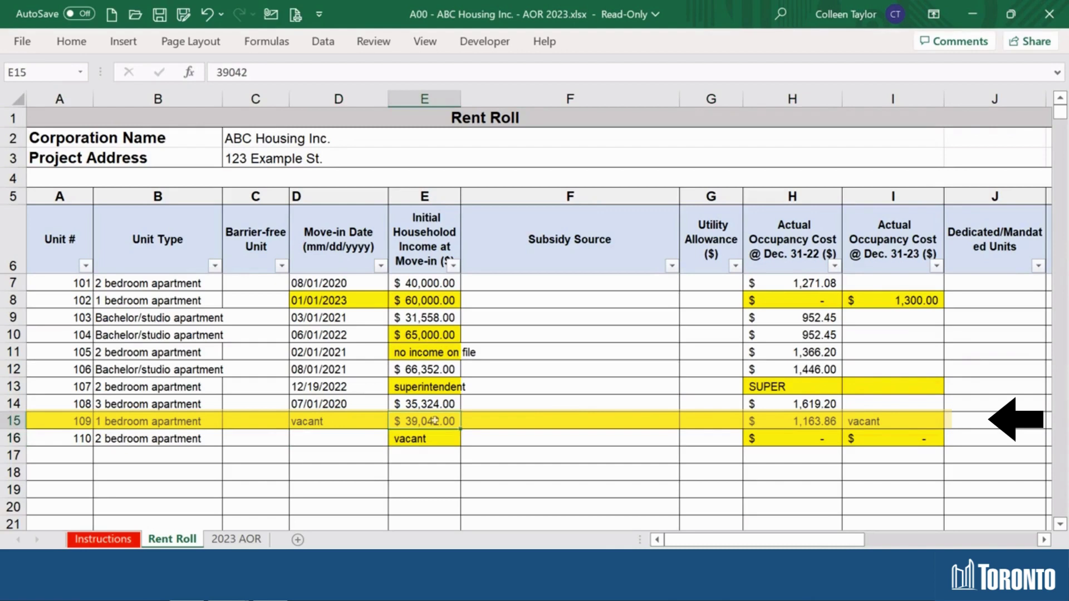
pyautogui.write('vacant')
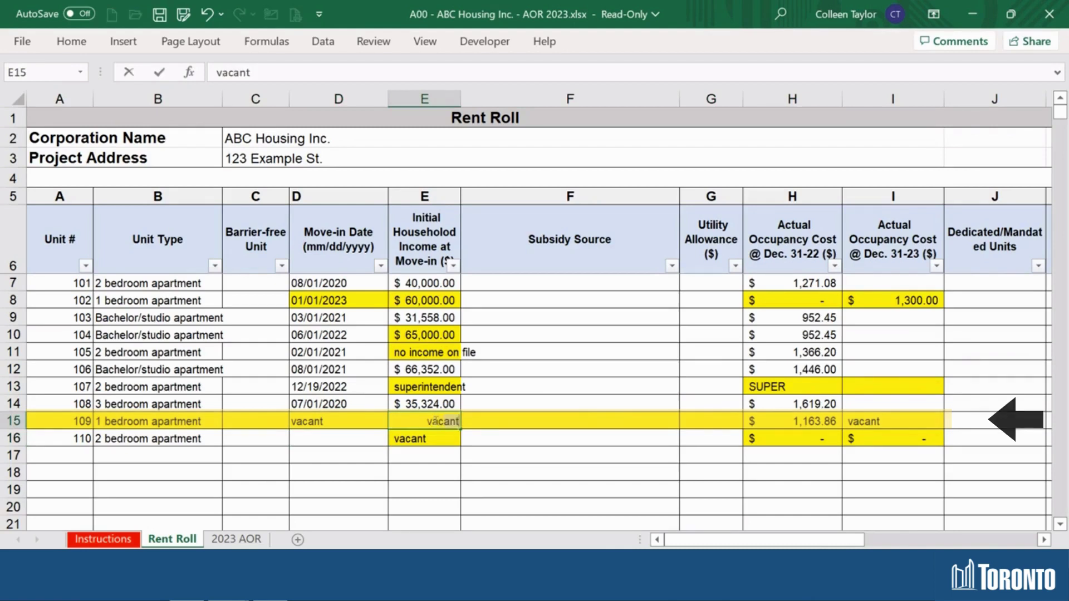
pyautogui.press('Return')
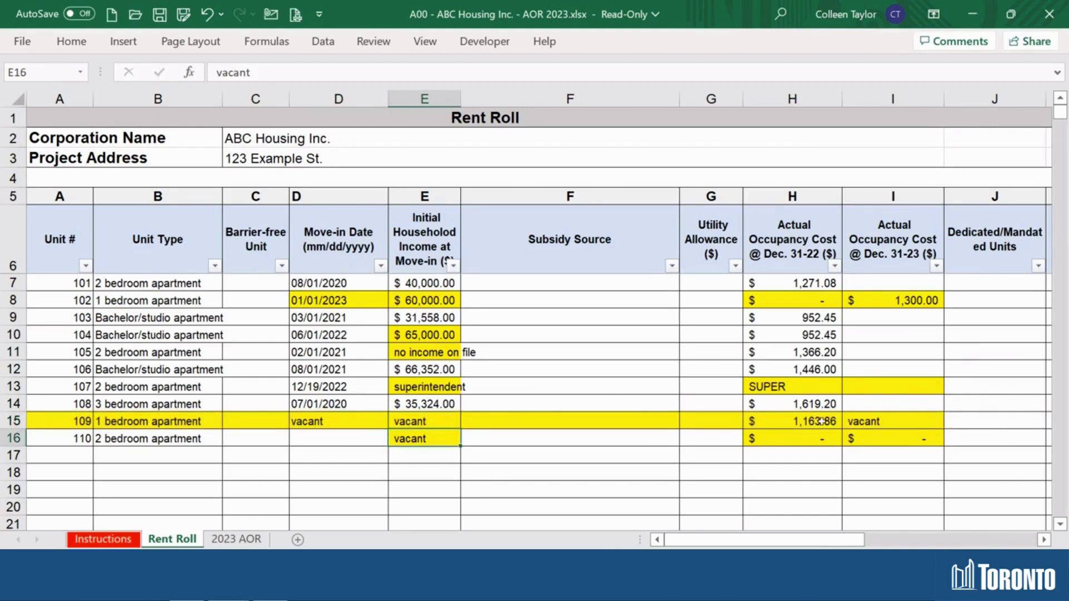
# - Set the vacant unit 109's actual occupancy cost at Dec. 31-23 to 1200
pyautogui.click(879, 422)
pyautogui.write('1200')
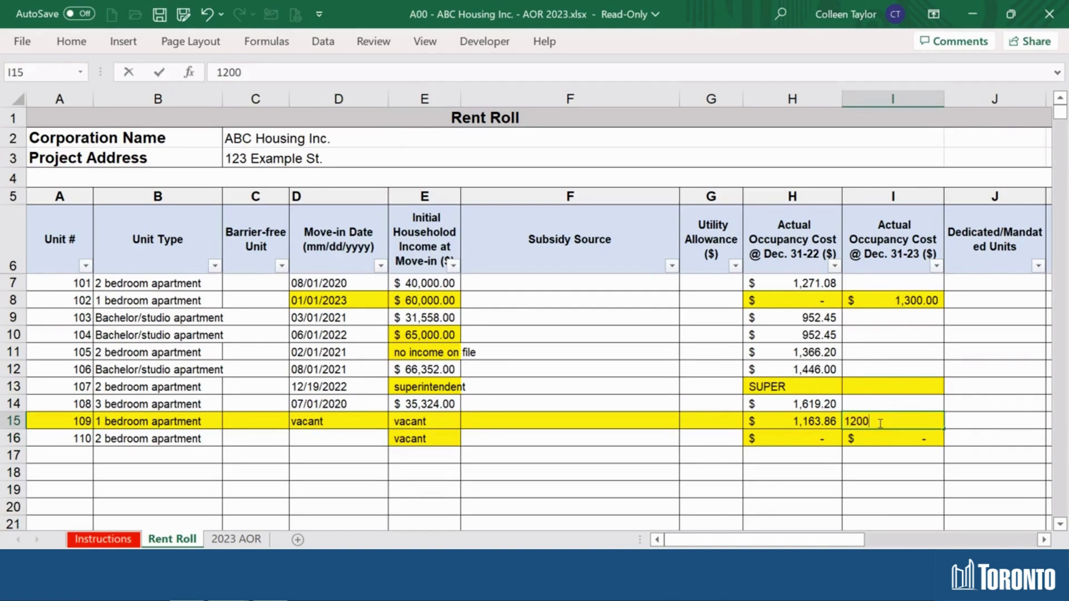
pyautogui.press('Return')
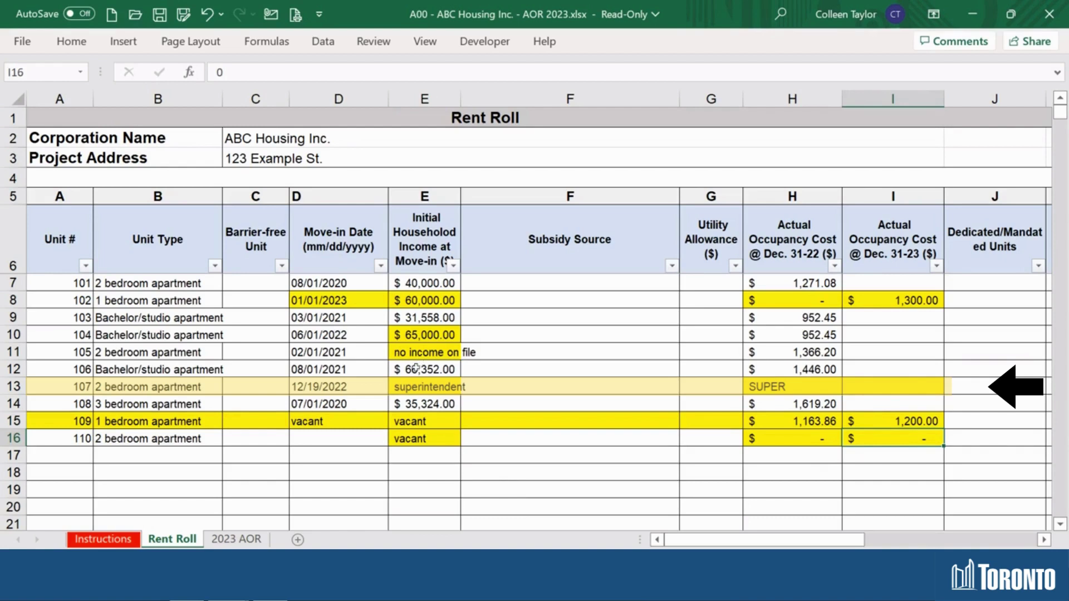
# - Enter 1350 as the superintendent unit 107's actual occupancy cost at Dec. 31-23
pyautogui.click(13, 386)
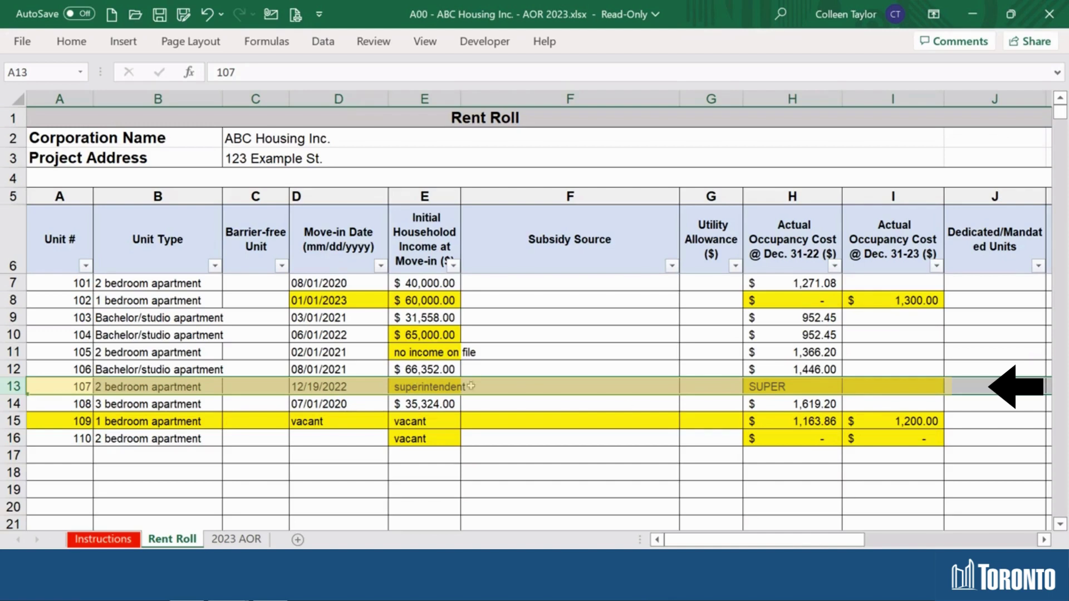
pyautogui.click(895, 384)
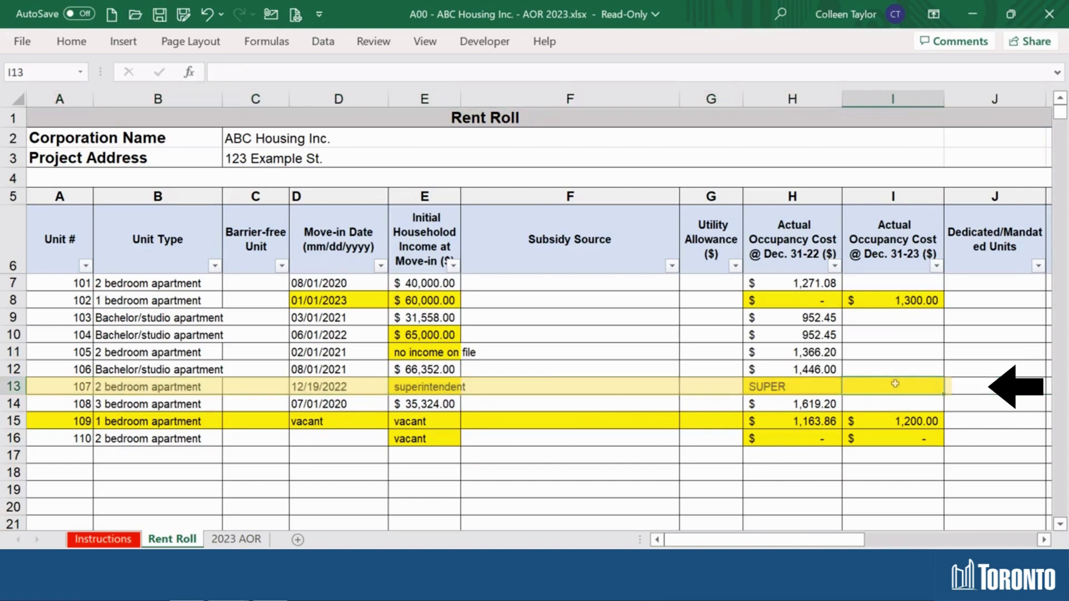
pyautogui.write('1350')
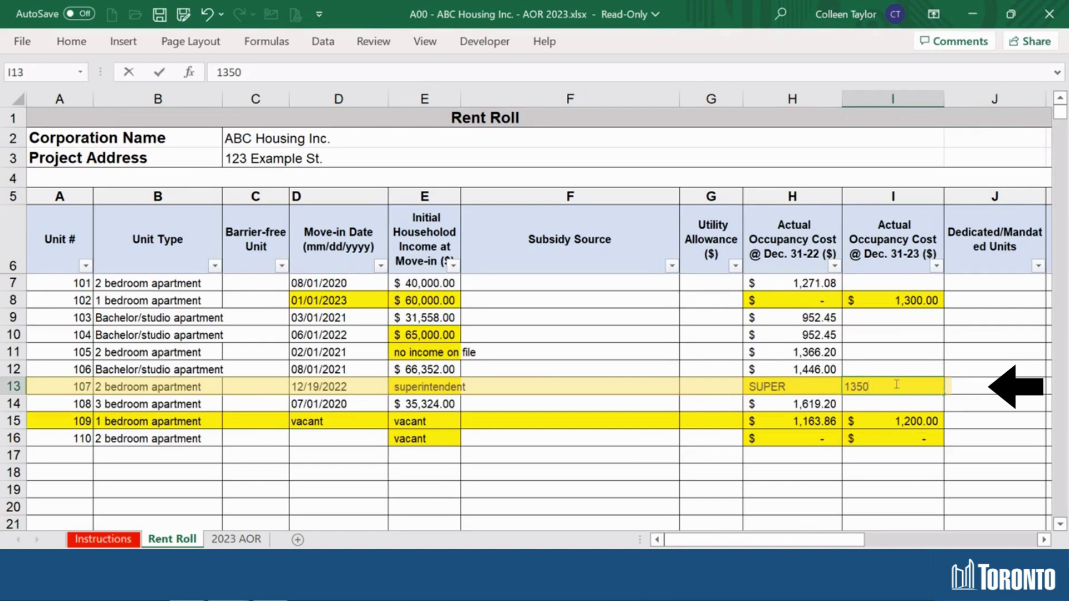
pyautogui.press('Return')
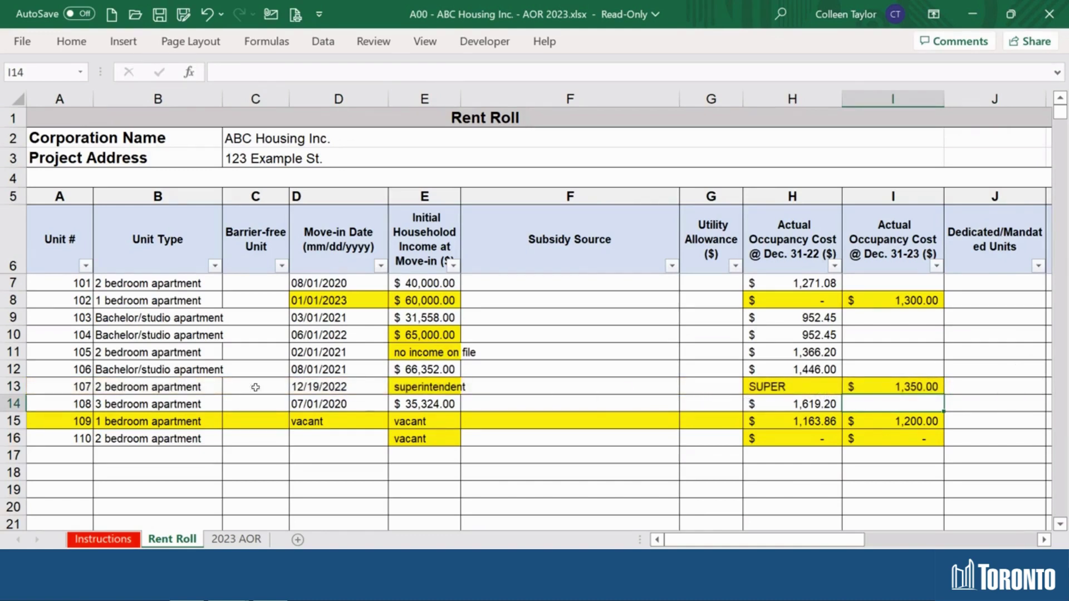
pyautogui.click(10, 386)
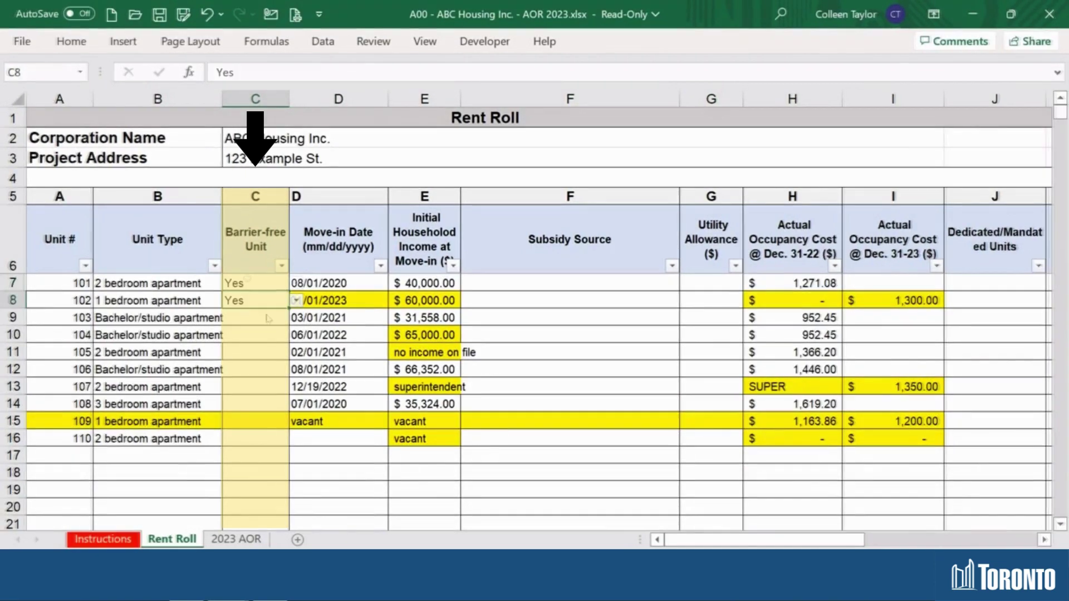
# - Set the Barrier-free Unit value to No for units 103 and 104
pyautogui.click(256, 318)
pyautogui.click(295, 317)
pyautogui.click(259, 334)
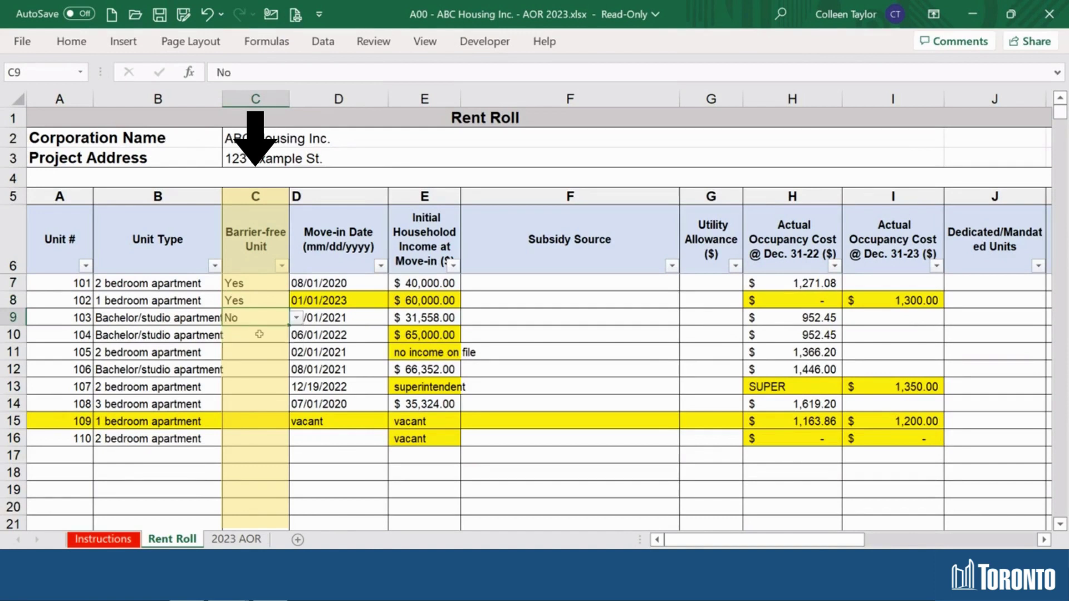
pyautogui.click(260, 334)
pyautogui.click(295, 335)
pyautogui.click(252, 350)
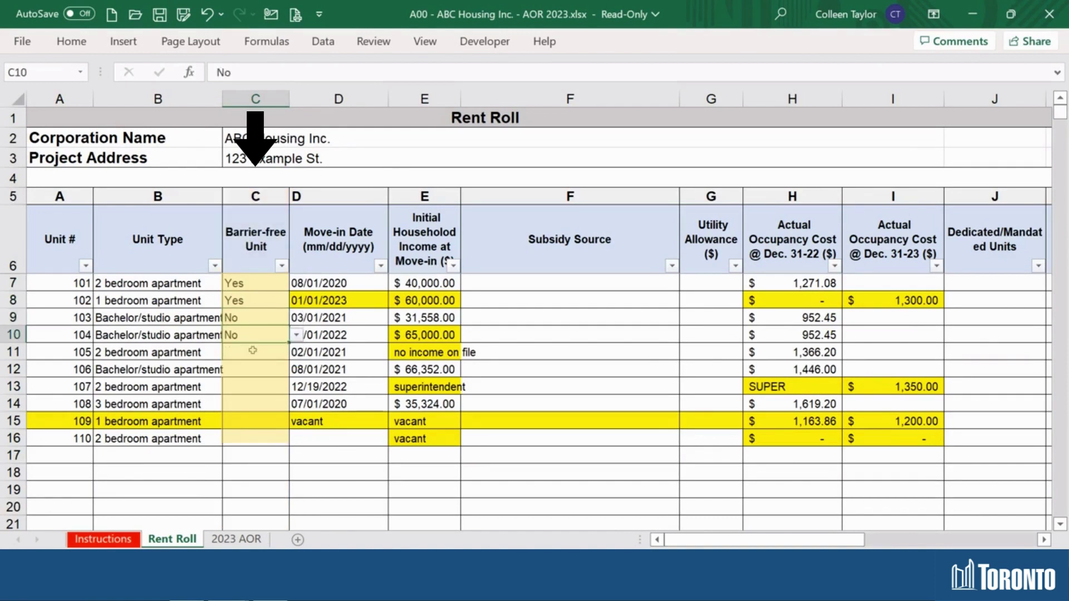
# - Set the Barrier-free Unit value to Yes for units 105 and 106
pyautogui.click(253, 350)
pyautogui.click(296, 351)
pyautogui.click(260, 369)
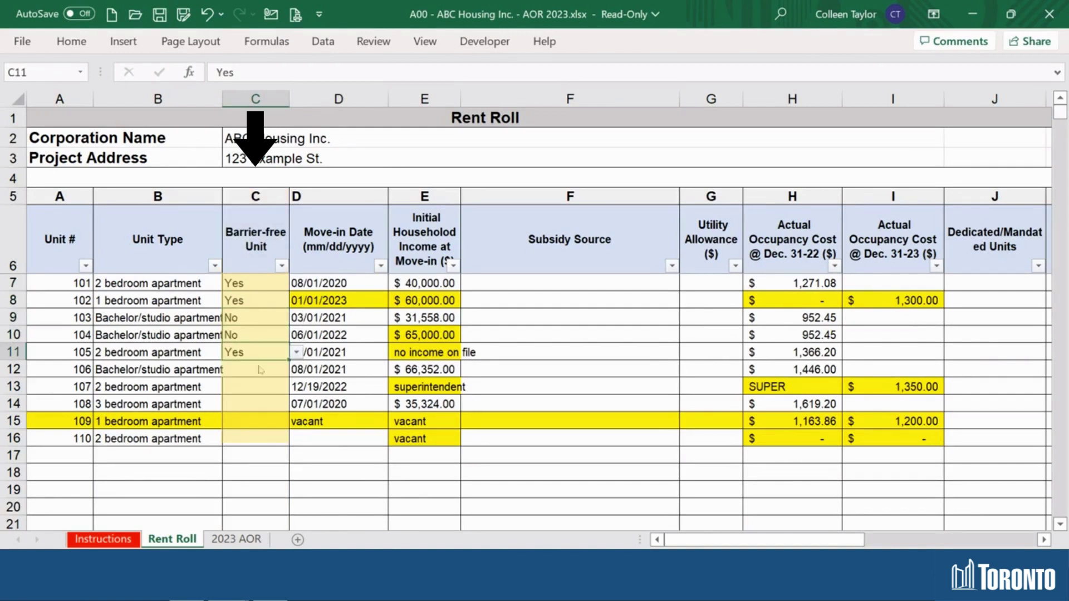
pyautogui.click(261, 370)
pyautogui.click(298, 372)
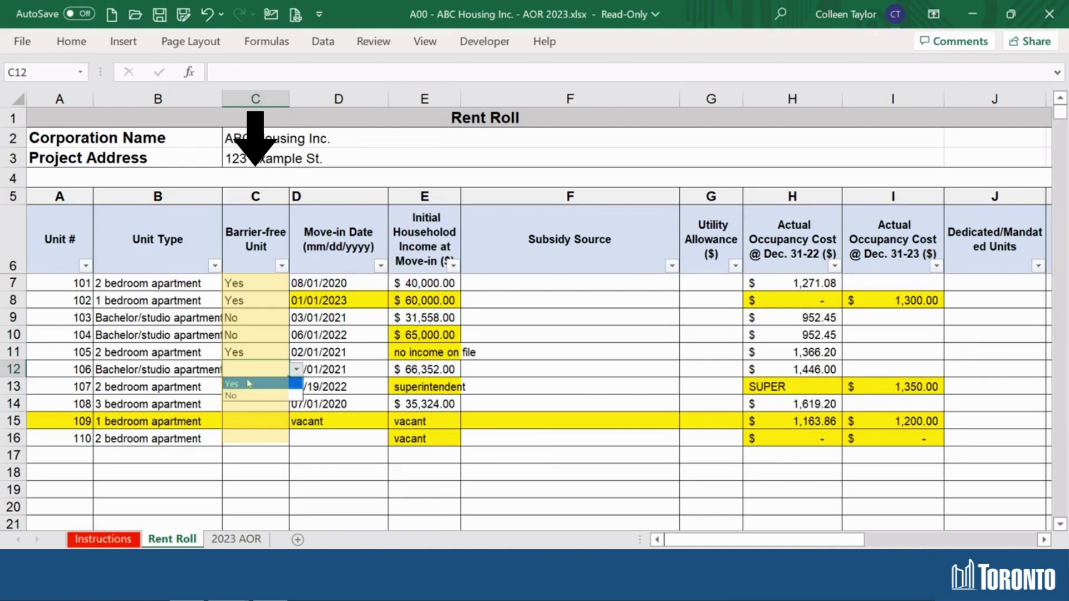
pyautogui.click(249, 382)
# - Set the Barrier-free Unit value to No for unit 107
pyautogui.click(248, 391)
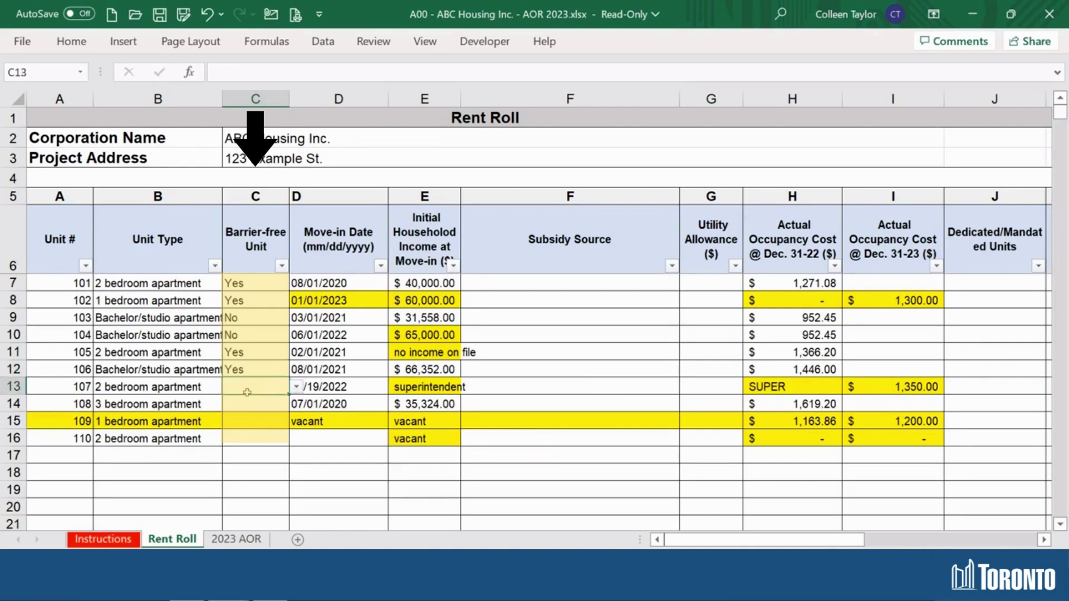
pyautogui.click(303, 386)
pyautogui.click(269, 383)
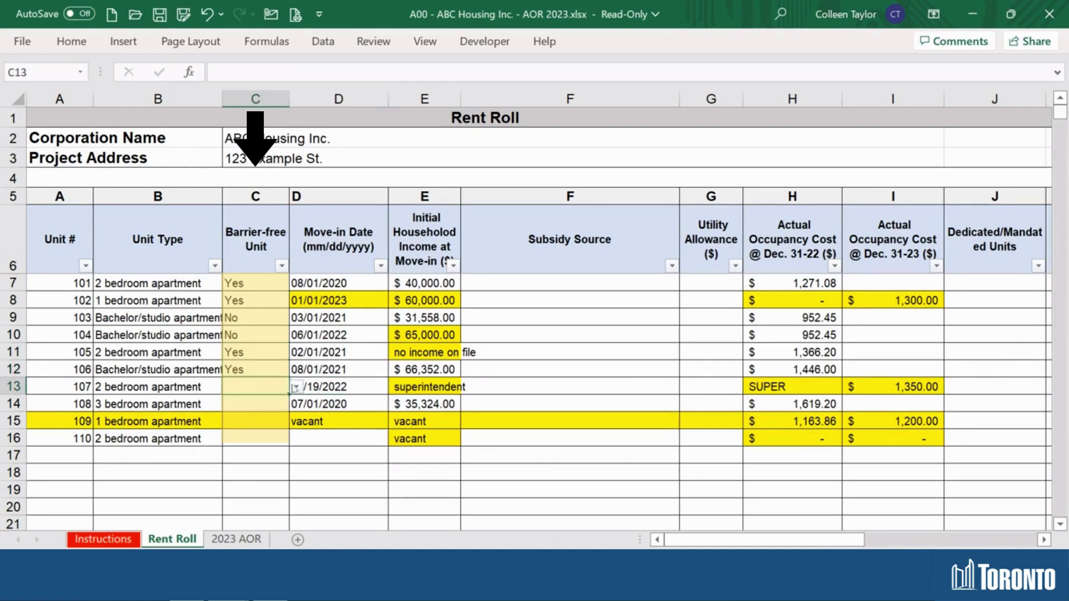
pyautogui.click(297, 387)
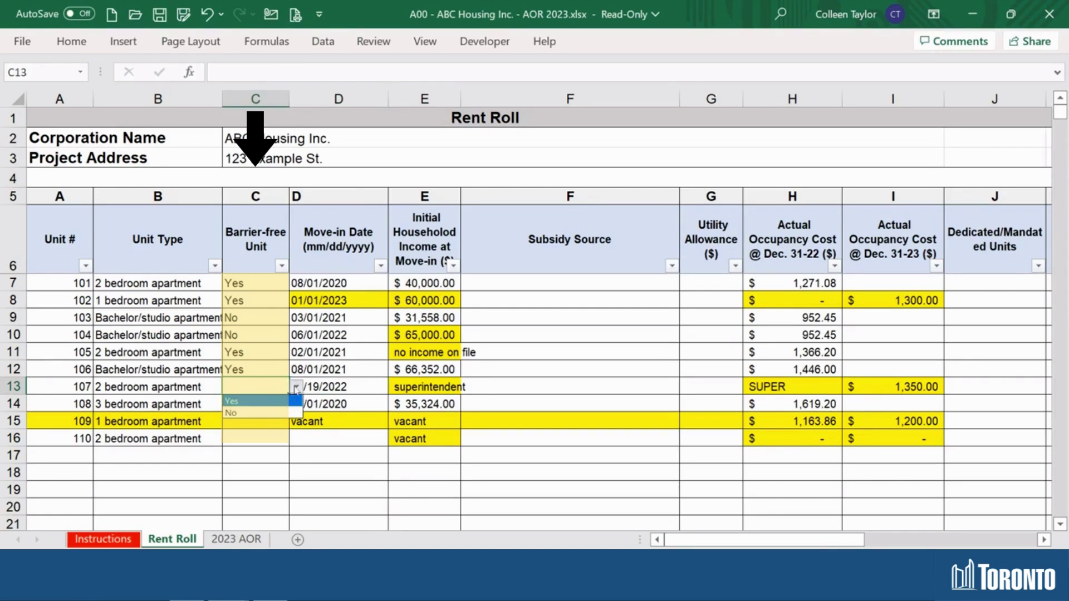
pyautogui.click(263, 404)
# - Set the Subsidy Source of units 101, 102 and 103 to Rent supplement - City Funded/Administered
pyautogui.click(686, 284)
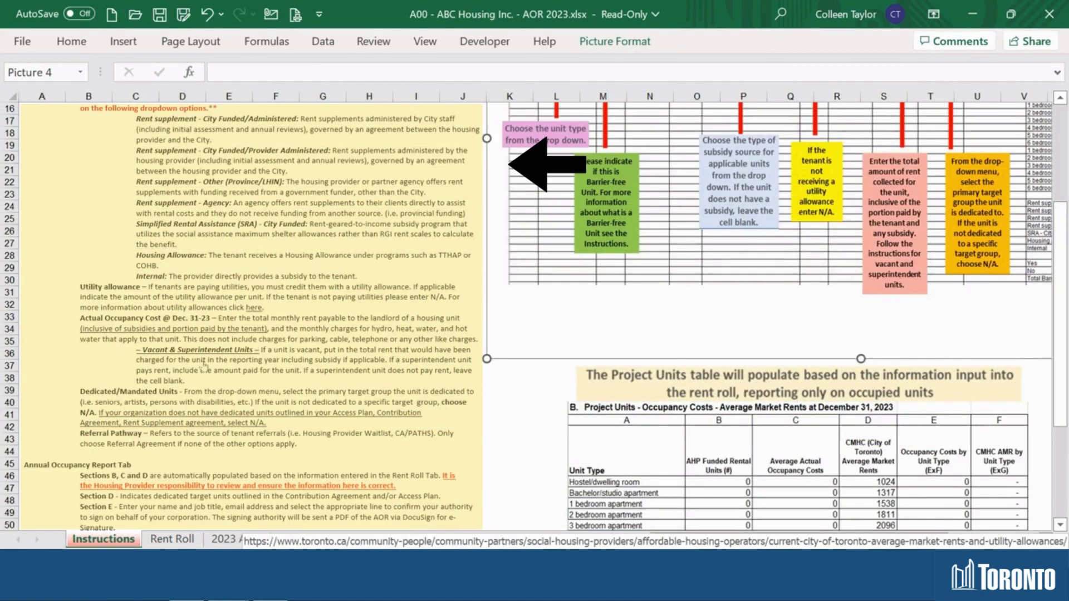
pyautogui.scroll(2, 204, 365)
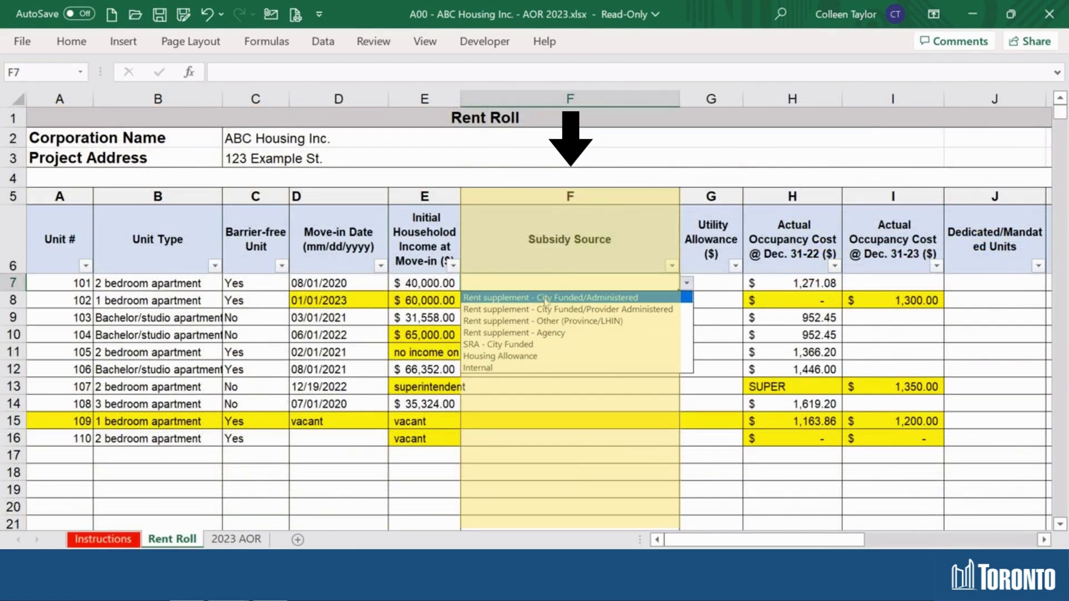
pyautogui.click(545, 298)
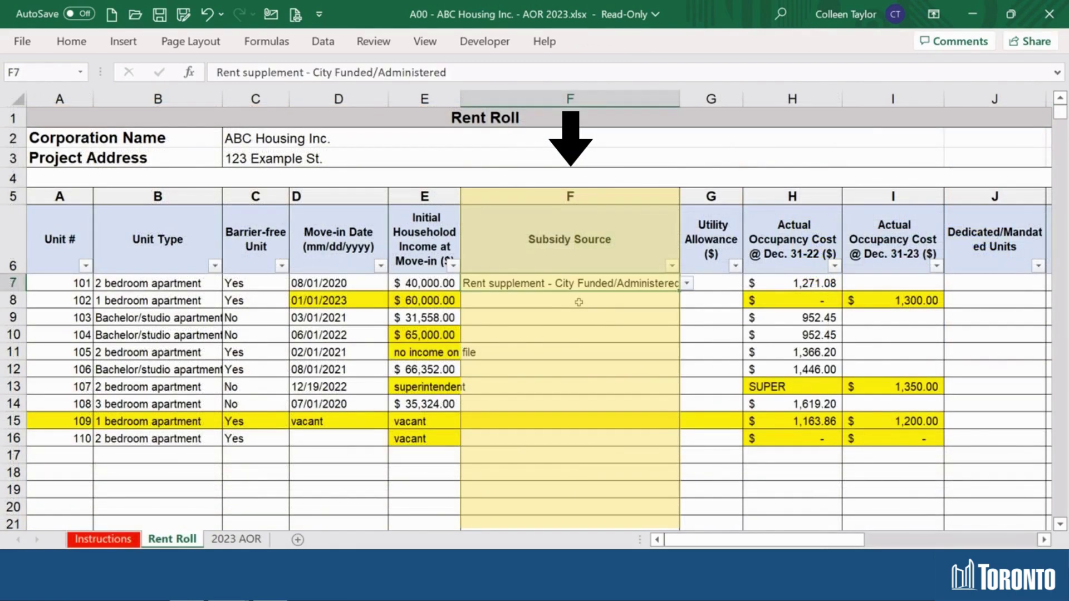
pyautogui.click(677, 301)
pyautogui.click(686, 300)
pyautogui.click(545, 315)
pyautogui.click(677, 320)
pyautogui.click(686, 318)
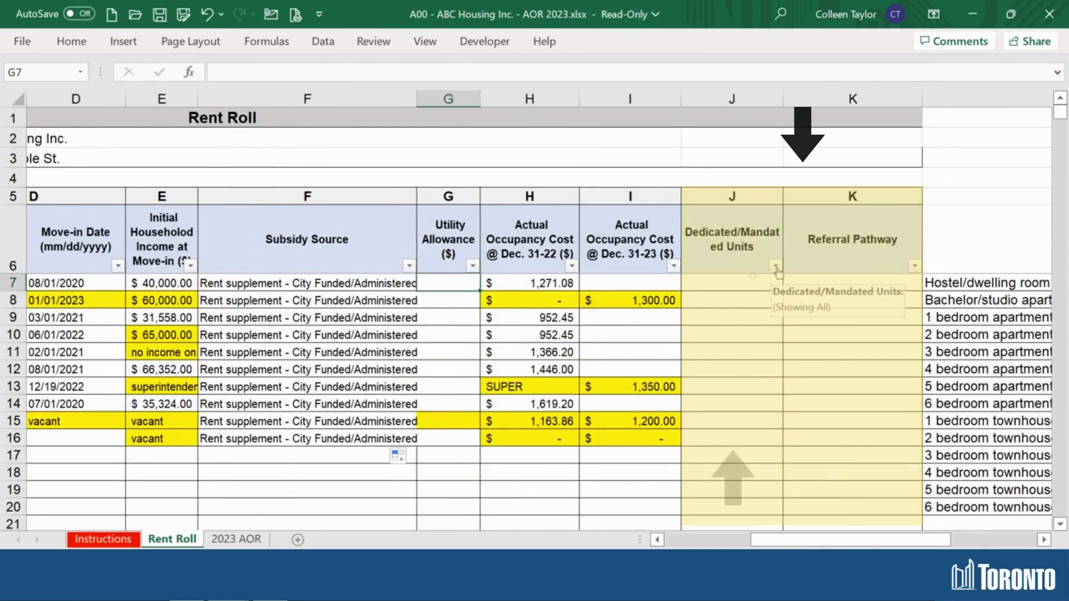
# - Set Dedicated/Mandated Units to N/A for unit 101 and fill that value down the column
pyautogui.click(752, 283)
pyautogui.click(790, 285)
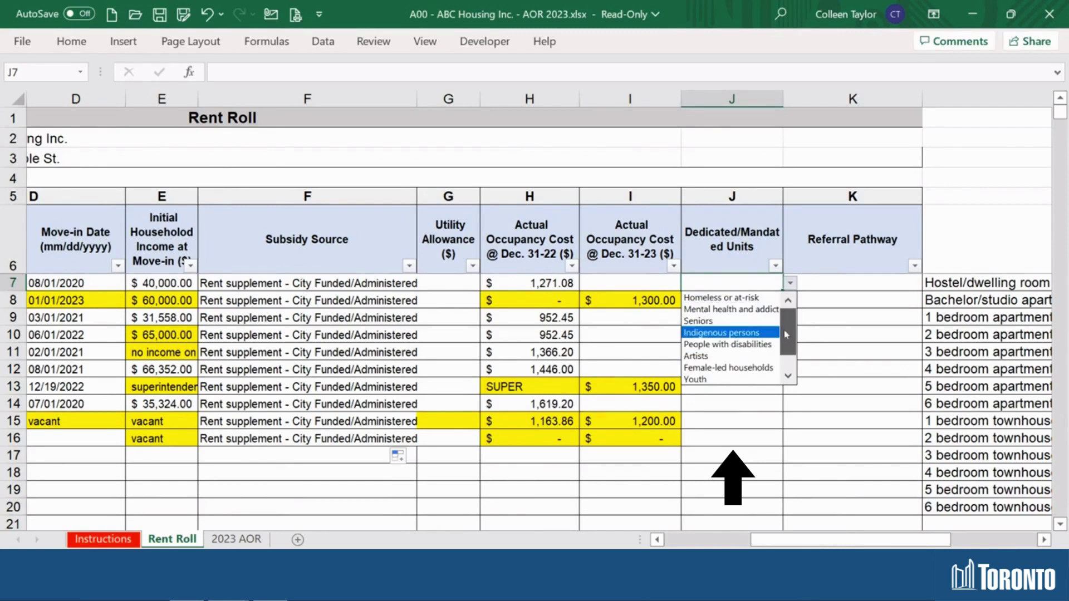
pyautogui.moveTo(788, 345); pyautogui.dragTo(788, 357)
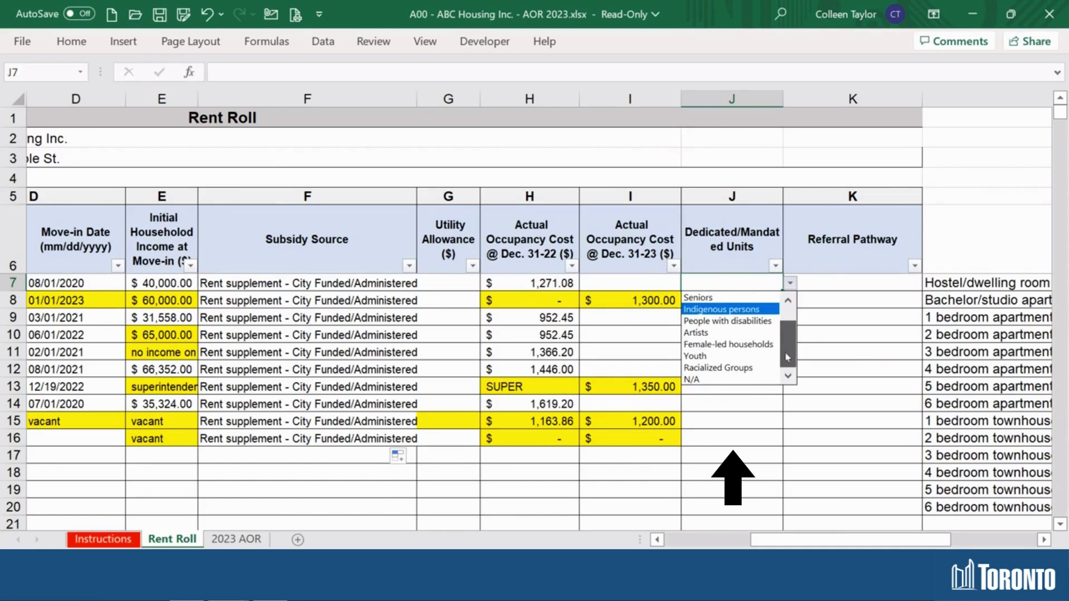
pyautogui.click(715, 381)
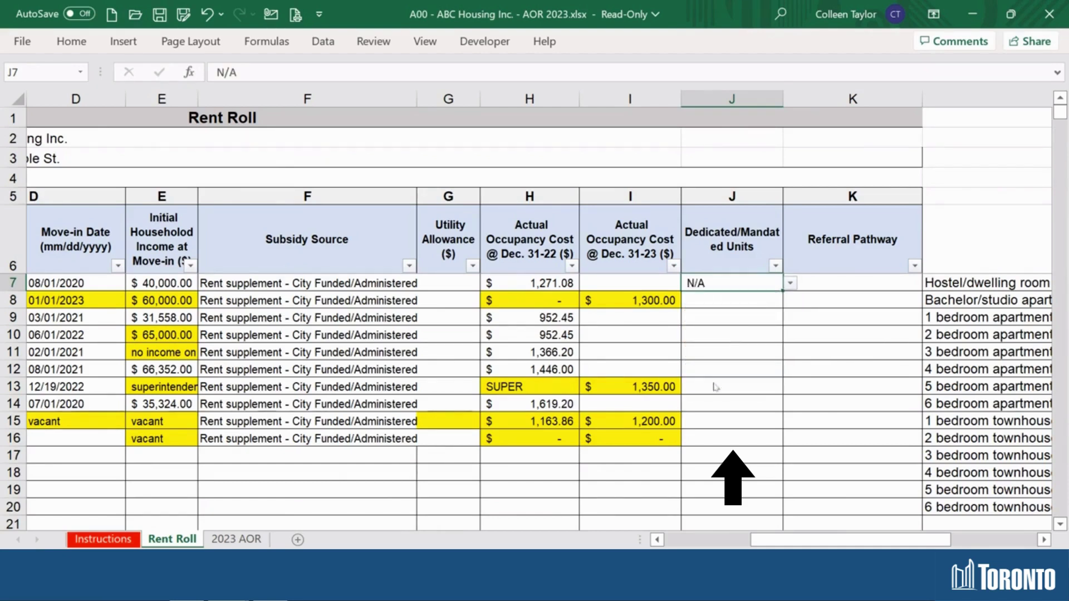
pyautogui.doubleClick(782, 291)
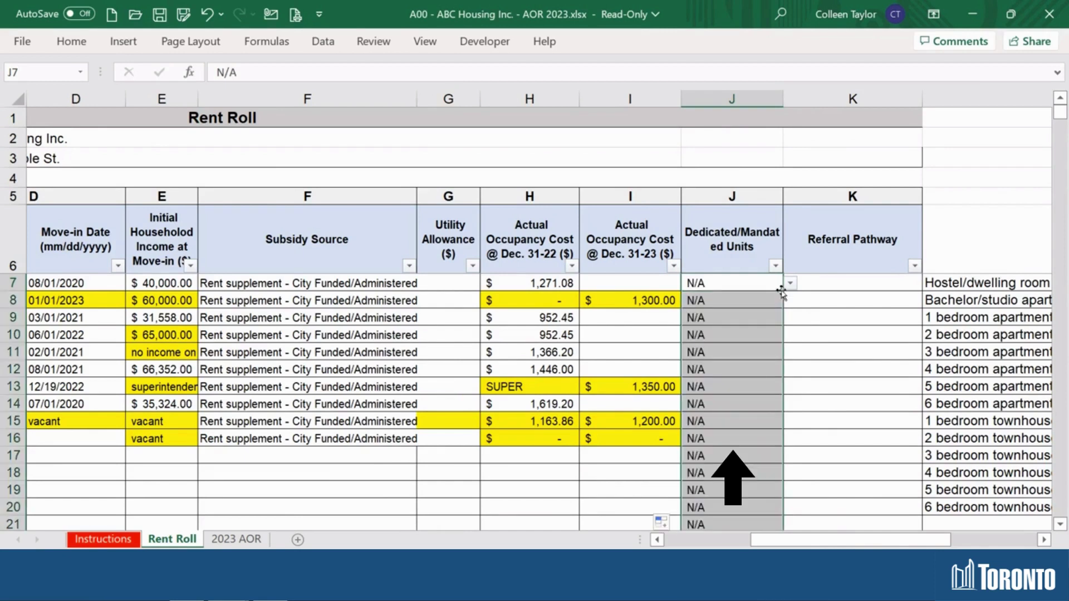
# - Limit the N/A fill in Dedicated/Mandated Units to units 101 through 110, and fill Referral Pathway with Referral Agreement for the same units
pyautogui.click(205, 17)
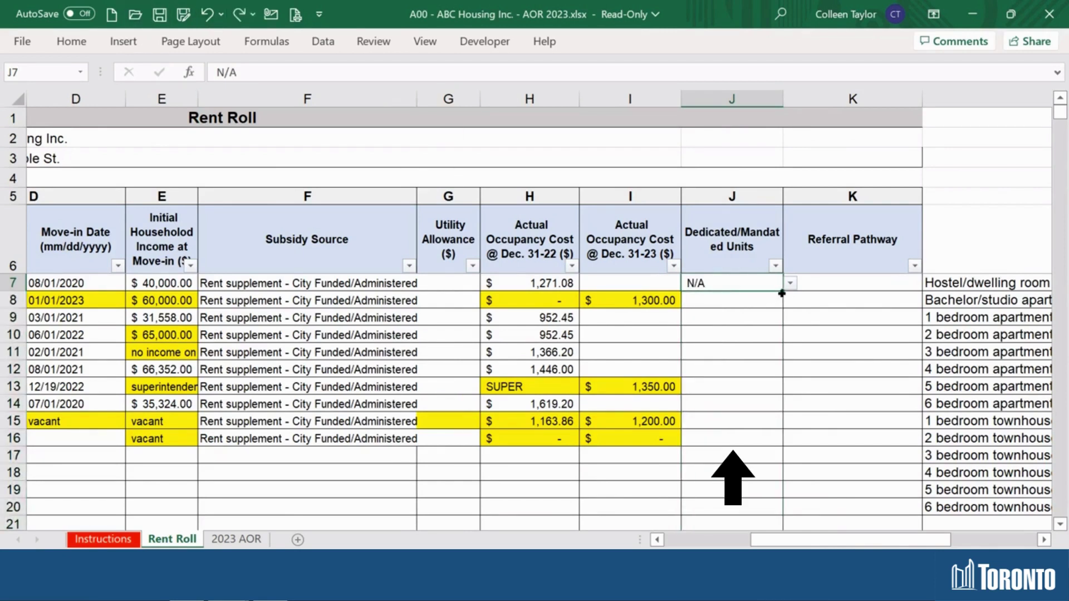
pyautogui.moveTo(782, 293); pyautogui.dragTo(755, 445)
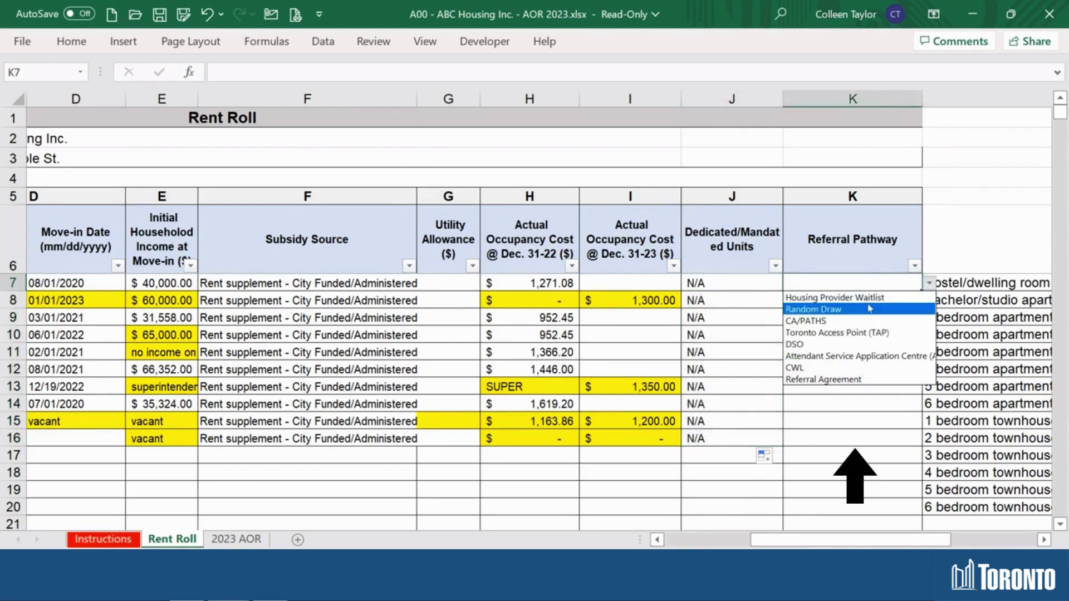
pyautogui.click(869, 379)
pyautogui.moveTo(922, 291); pyautogui.dragTo(900, 437)
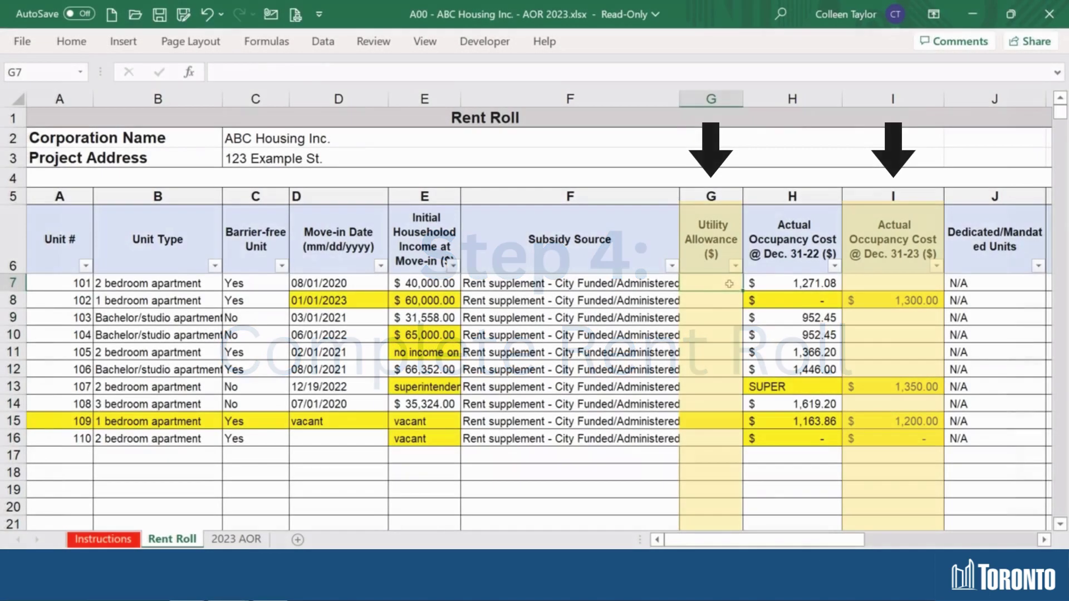
# - Enter Utility Allowance amounts of 50, 55, 60, 40 and 45 for units 101 through 105
pyautogui.write('50')
pyautogui.press('Return')
pyautogui.write('55')
pyautogui.press('Return')
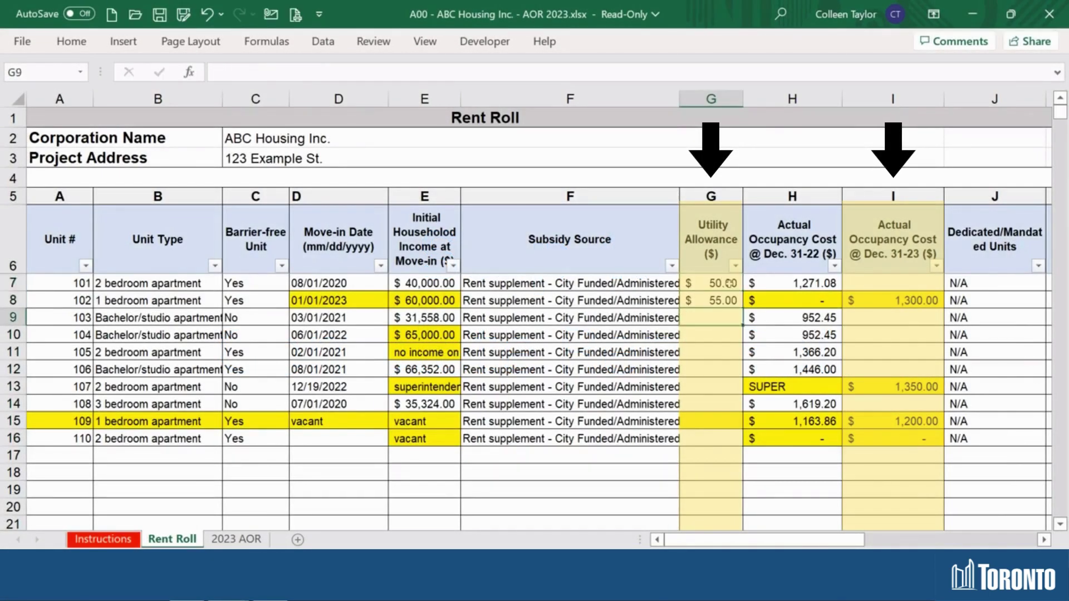
pyautogui.write('60')
pyautogui.press('Return')
pyautogui.write('40')
pyautogui.press('Return')
pyautogui.write('45')
pyautogui.press('Return')
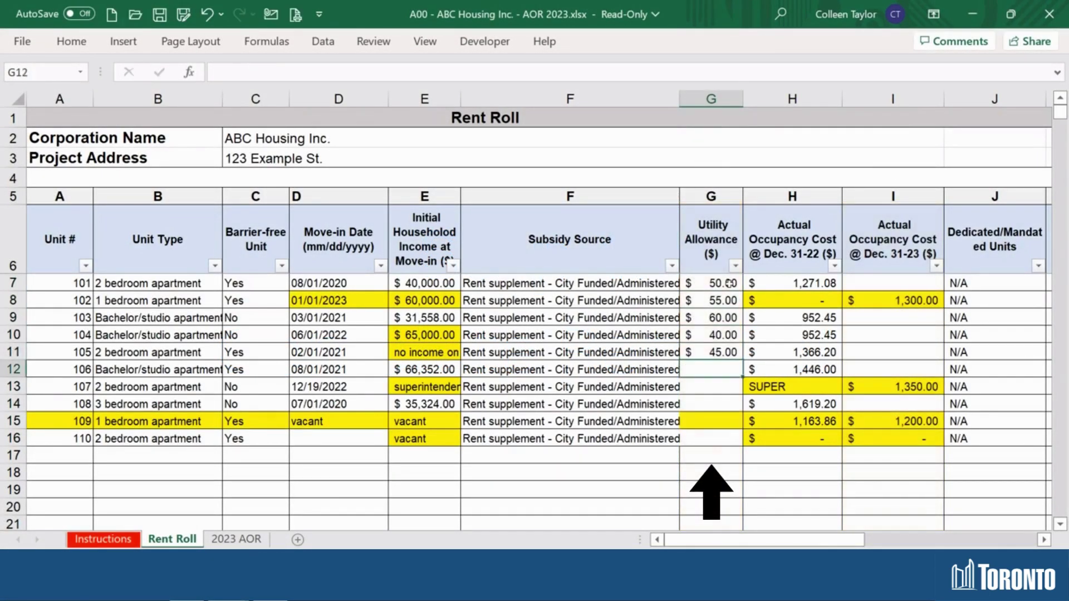
# - Enter Utility Allowance amounts of 35, 40, 60, 40 and 50 for units 106 through 110
pyautogui.write('35')
pyautogui.press('Return')
pyautogui.write('40')
pyautogui.press('Return')
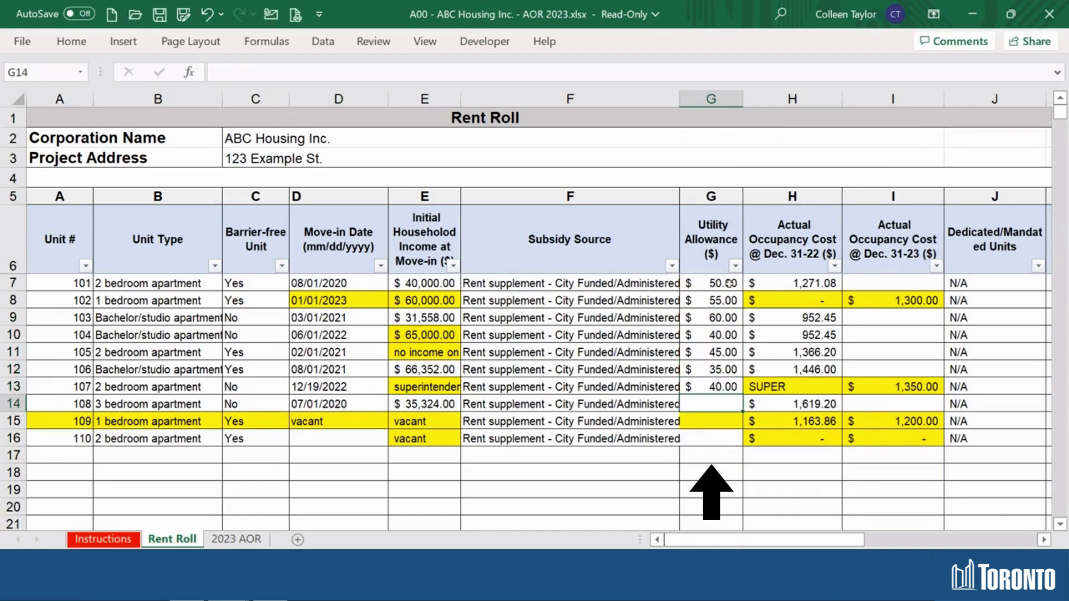
pyautogui.write('60')
pyautogui.press('Return')
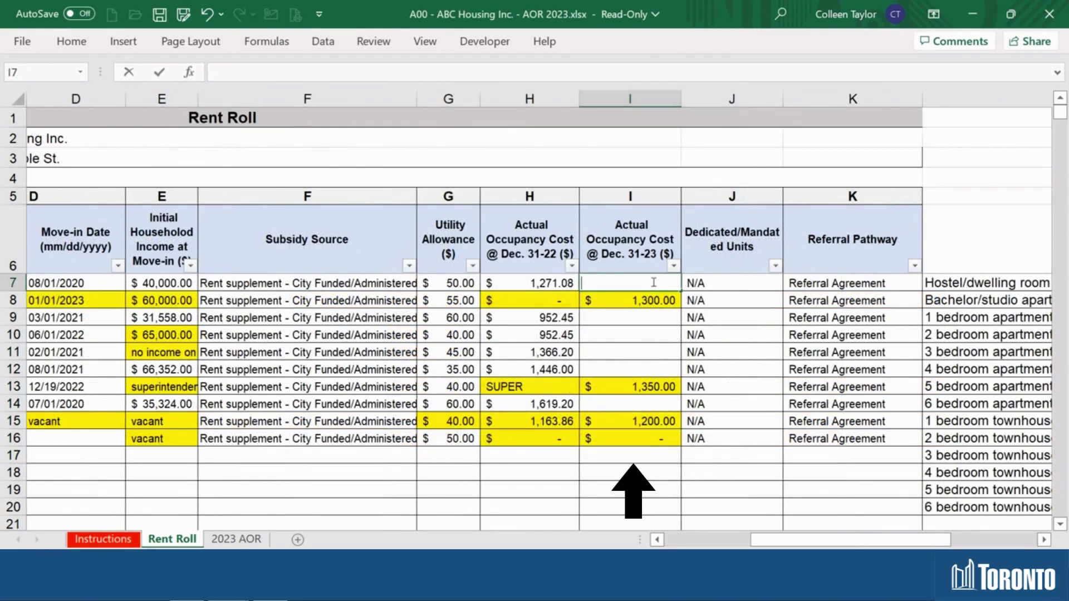
# - Enter the Dec. 31-23 Actual Occupancy Cost as 1300 for unit 101 and 1010 for units 103 and 104
pyautogui.write('13000')
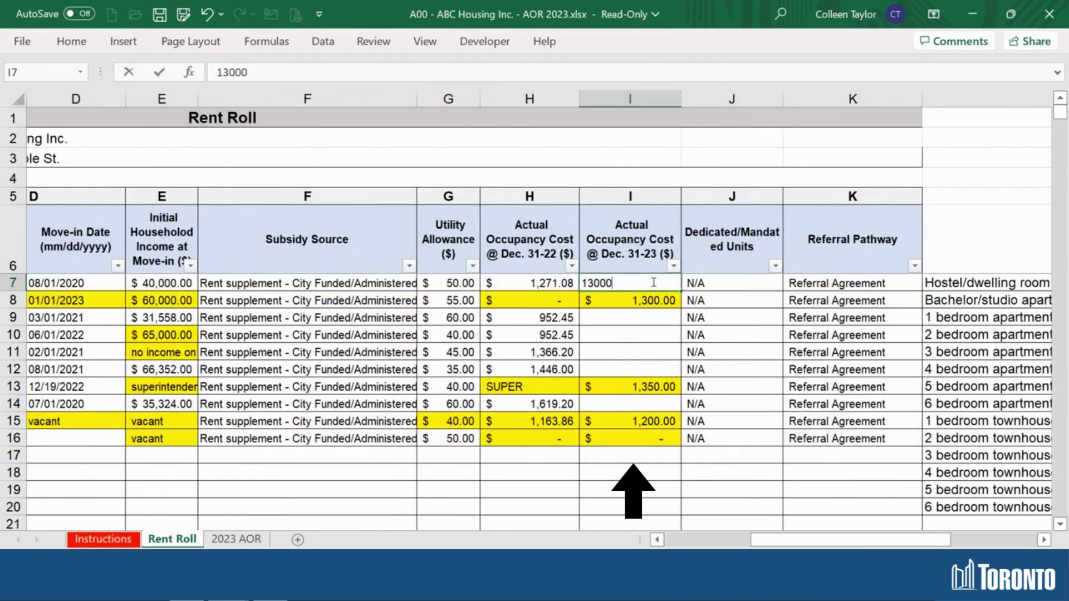
pyautogui.press('BackSpace')
pyautogui.press('Return')
pyautogui.press('Return')
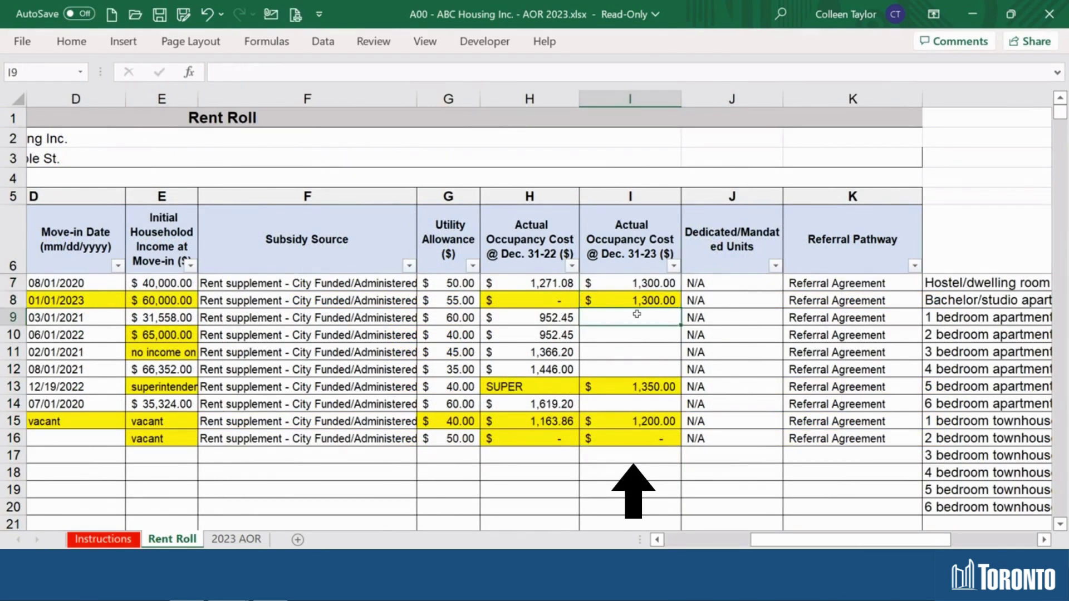
pyautogui.write('1010')
pyautogui.press('Return')
pyautogui.write('1,010')
pyautogui.press('Return')
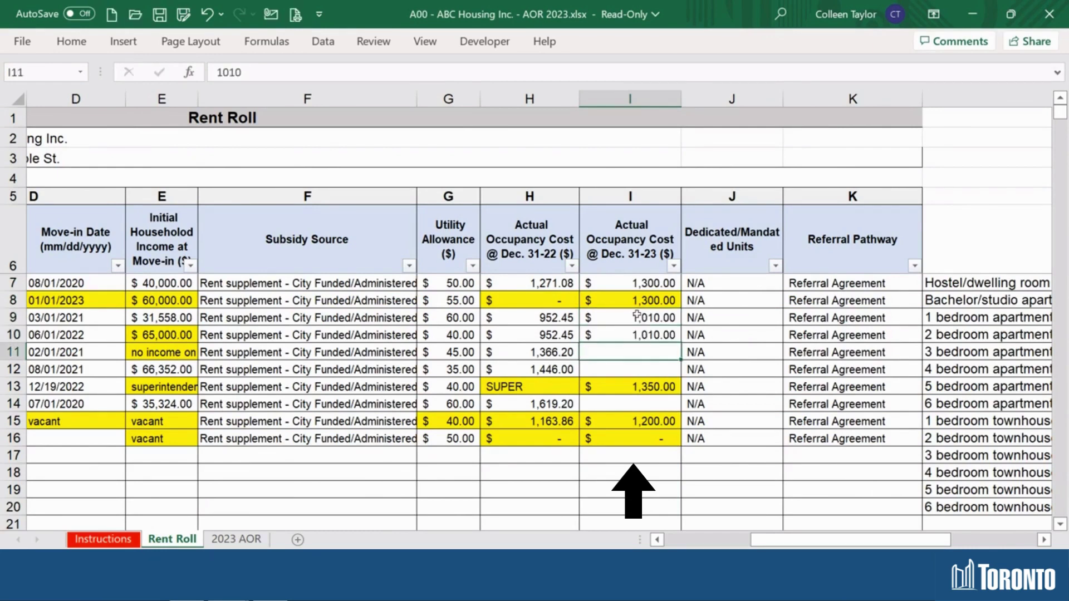
# - Enter the Dec. 31-23 Actual Occupancy Cost as 1450 for unit 105, 1560 for unit 106 and 1690 for unit 108
pyautogui.write('1450')
pyautogui.press('Return')
pyautogui.write('1,560')
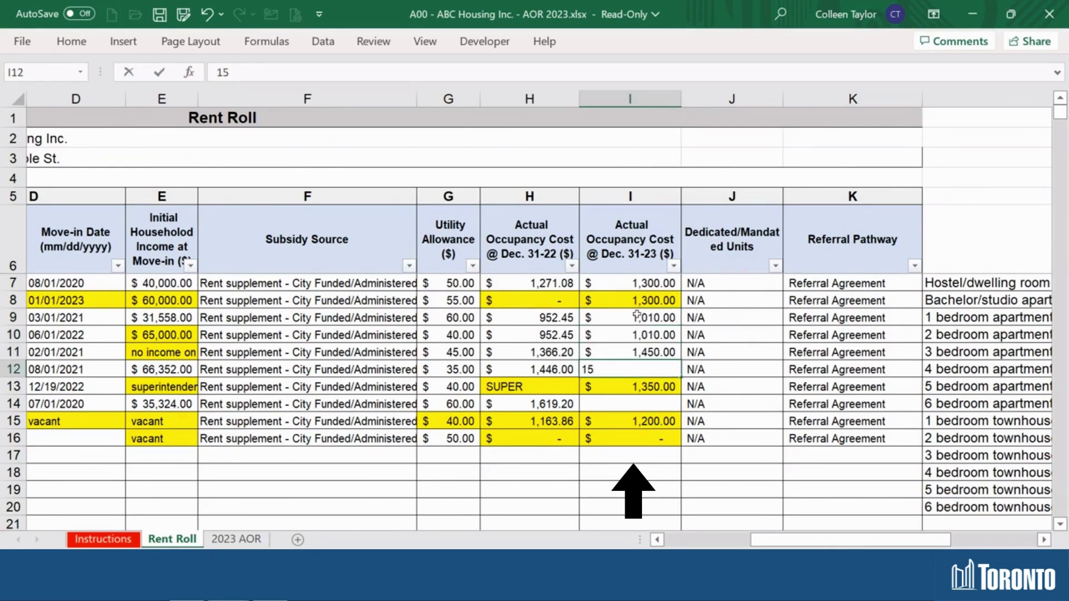
pyautogui.press('Return')
pyautogui.click(628, 404)
pyautogui.write('16')
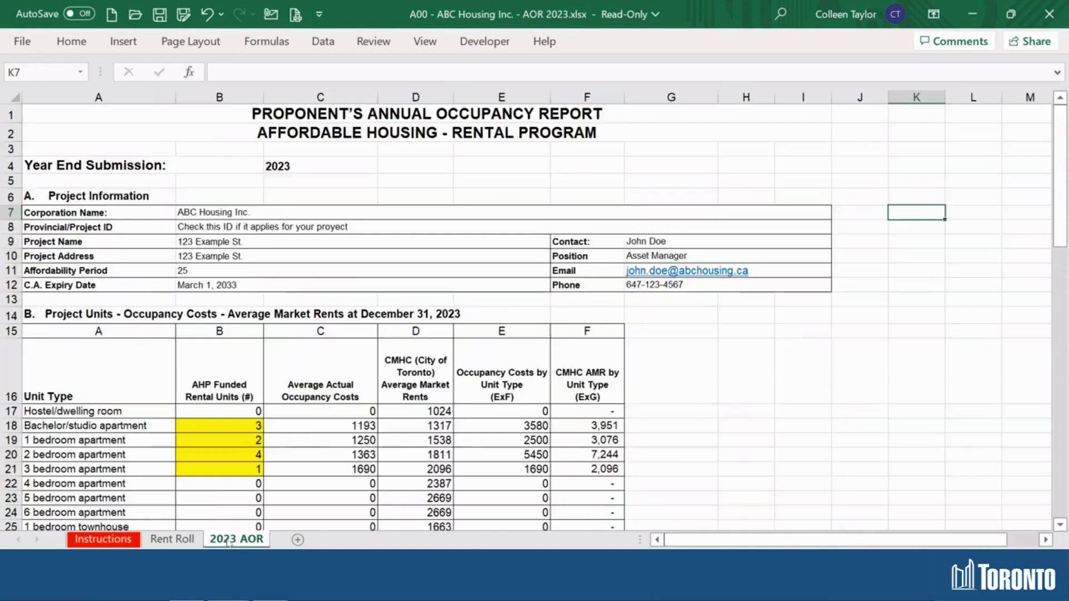
# - Examine the 2023 AOR sheet's project information and its funded unit, average occupancy cost and CMHC market rent columns
pyautogui.click(233, 538)
pyautogui.click(246, 425)
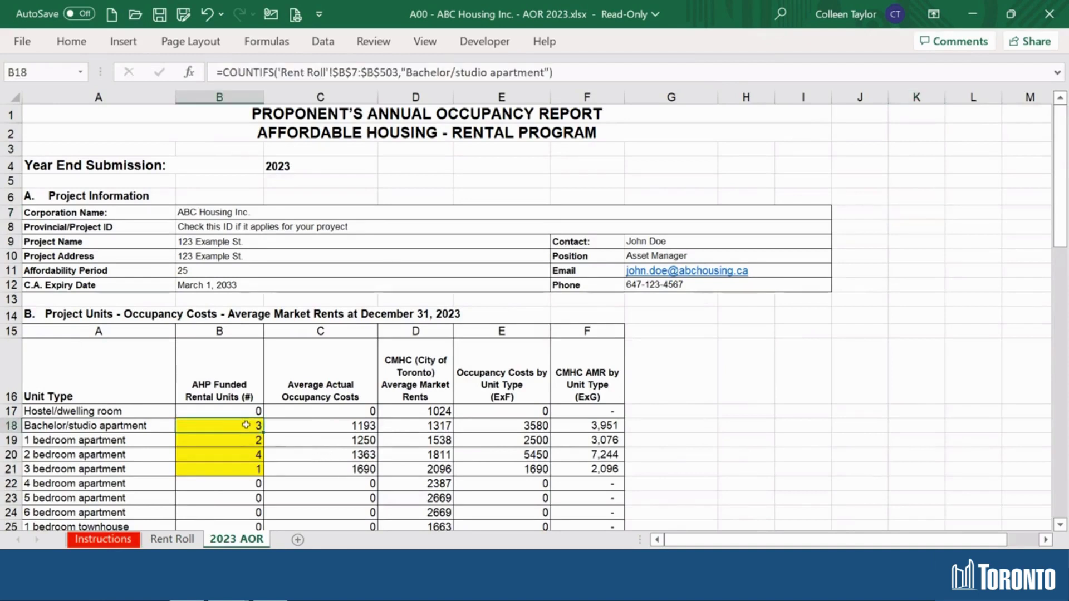
pyautogui.click(238, 332)
pyautogui.click(320, 333)
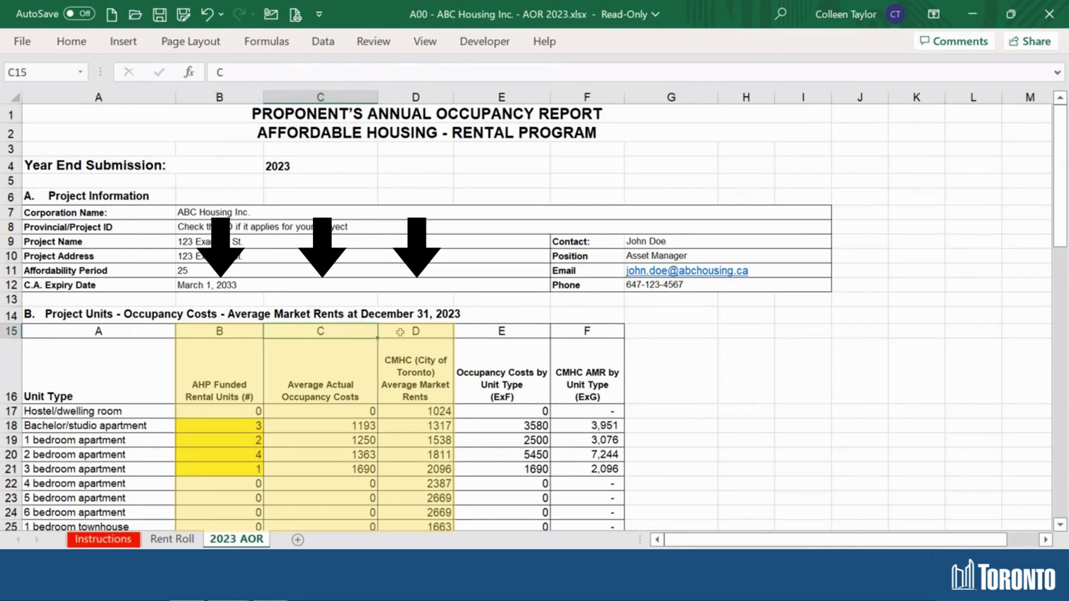
pyautogui.click(400, 332)
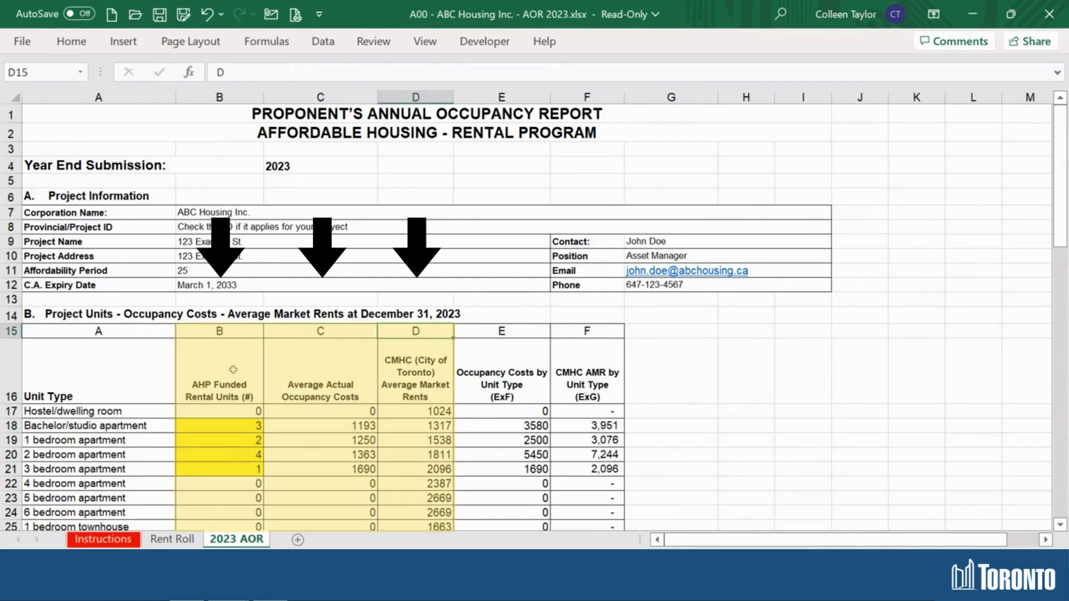
pyautogui.scroll(-2, 232, 370)
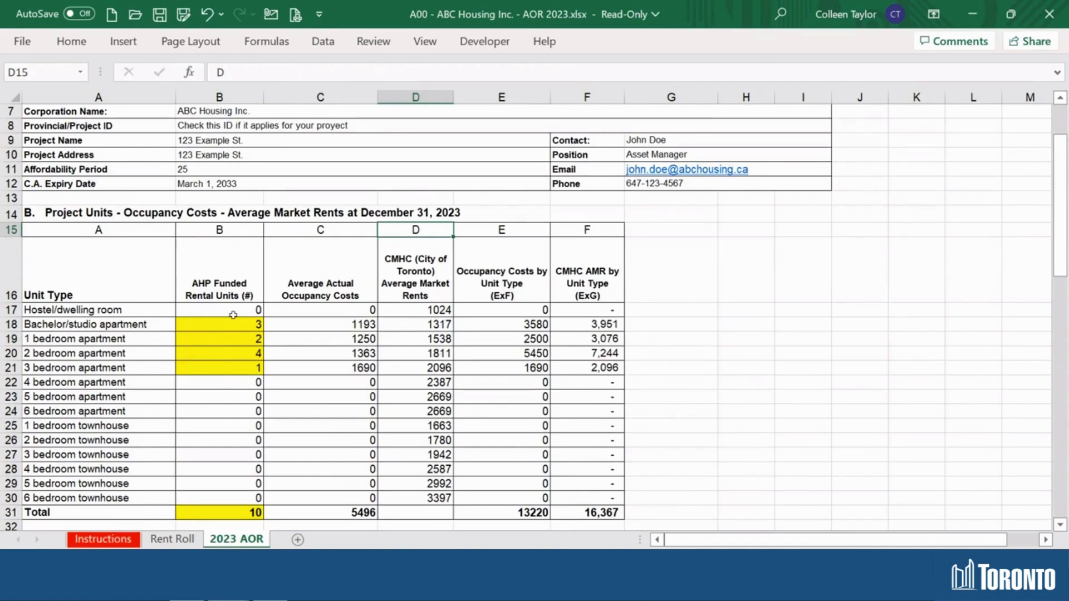
pyautogui.scroll(2, 233, 315)
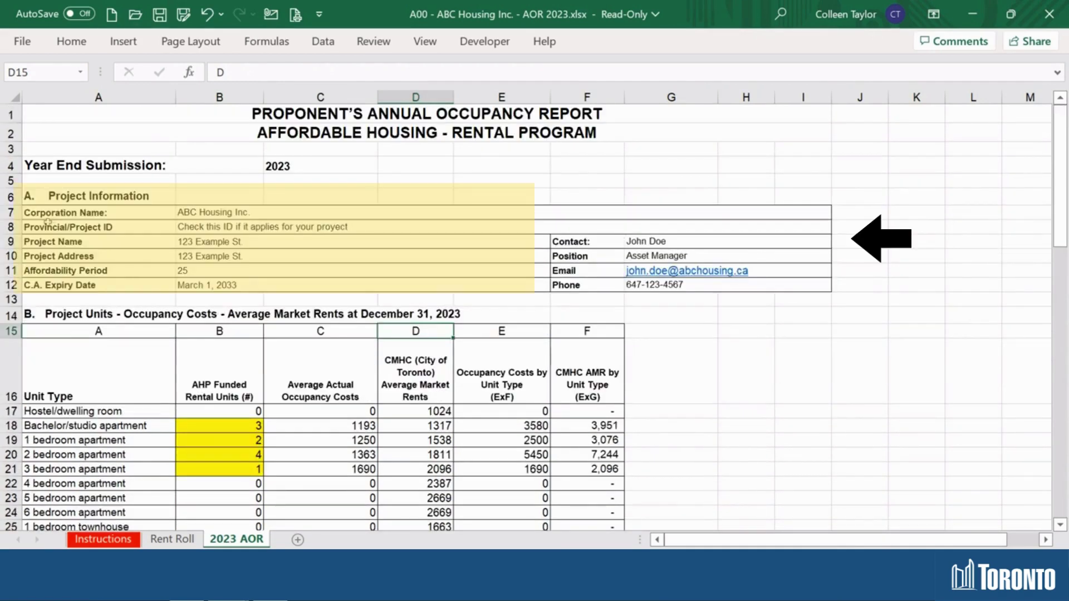
pyautogui.moveTo(11, 198); pyautogui.dragTo(5, 285)
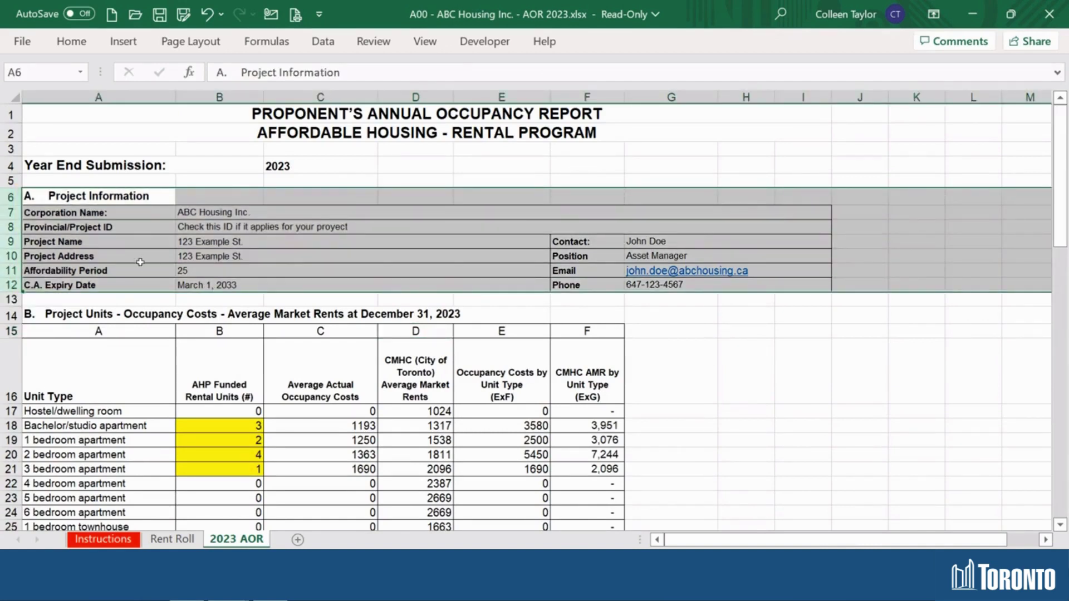
pyautogui.click(10, 440)
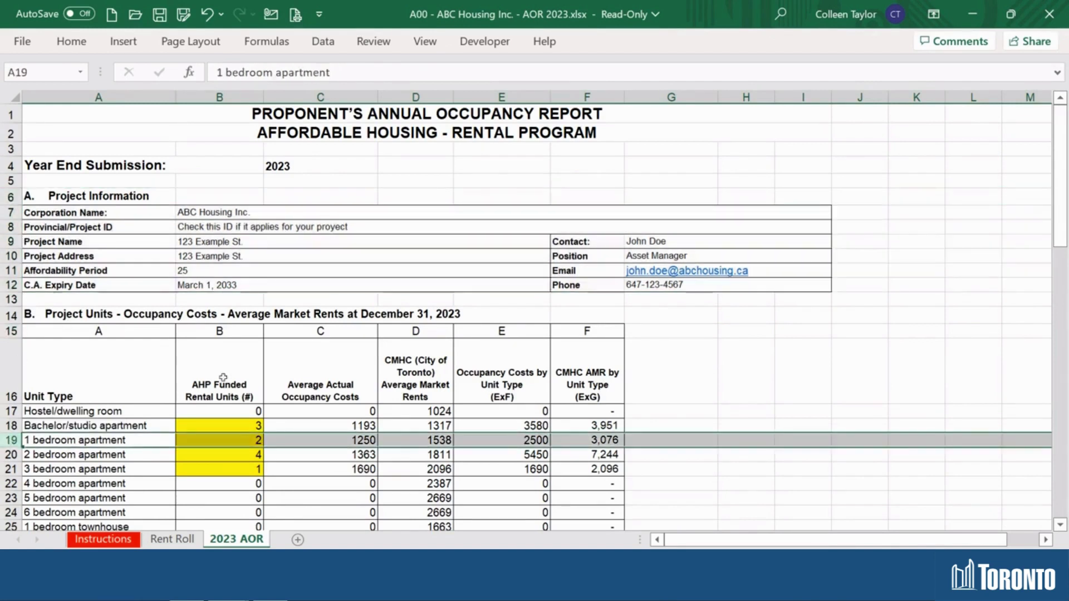
pyautogui.click(234, 334)
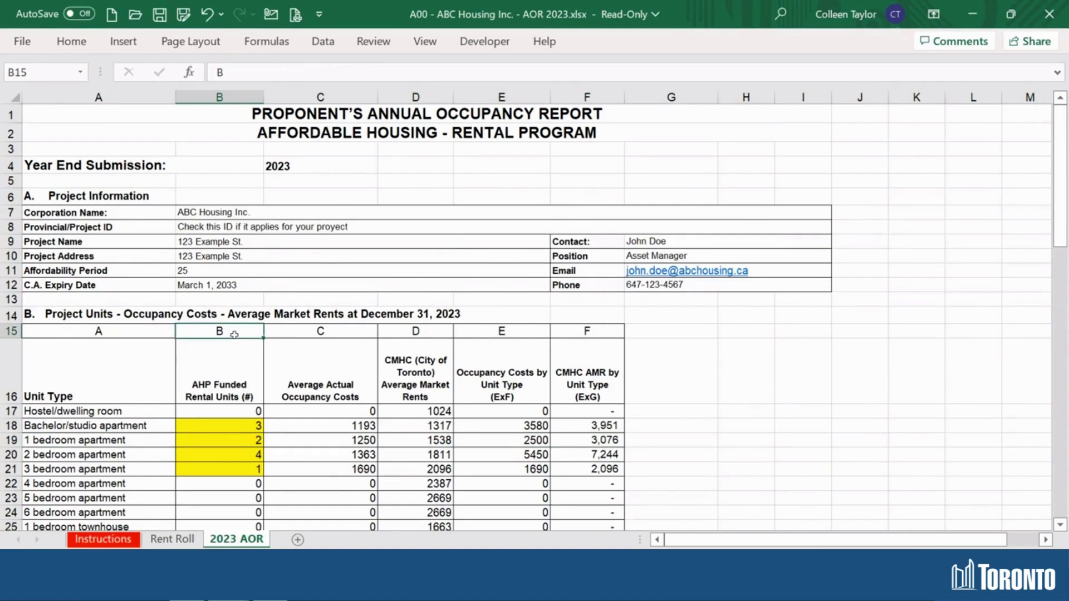
pyautogui.scroll(-1, 234, 335)
# - Remove the yellow highlight from the AHP Funded Rental Units counts for Bachelor/studio through 3 bedroom apartments and from their Total
pyautogui.moveTo(99, 371); pyautogui.dragTo(193, 418)
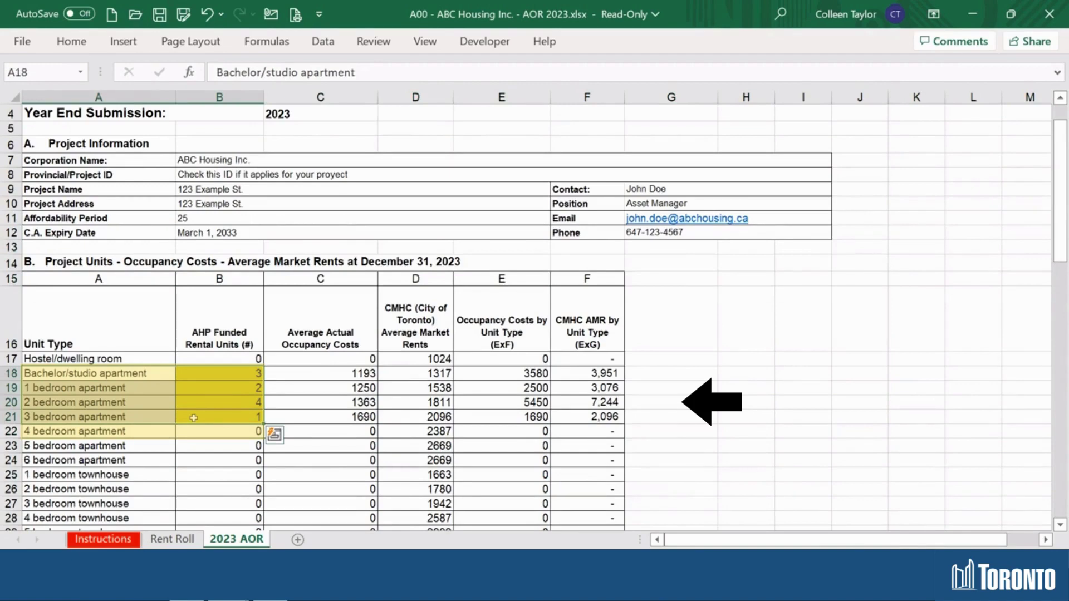
pyautogui.moveTo(221, 373); pyautogui.dragTo(219, 417)
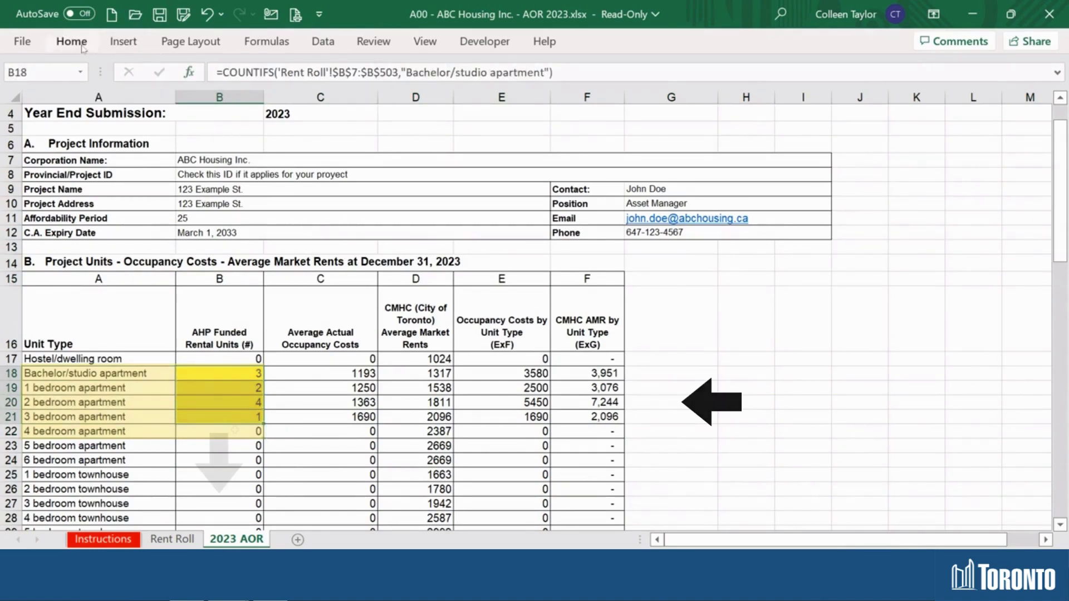
pyautogui.click(219, 431)
pyautogui.scroll(-1, 245, 510)
pyautogui.click(244, 510)
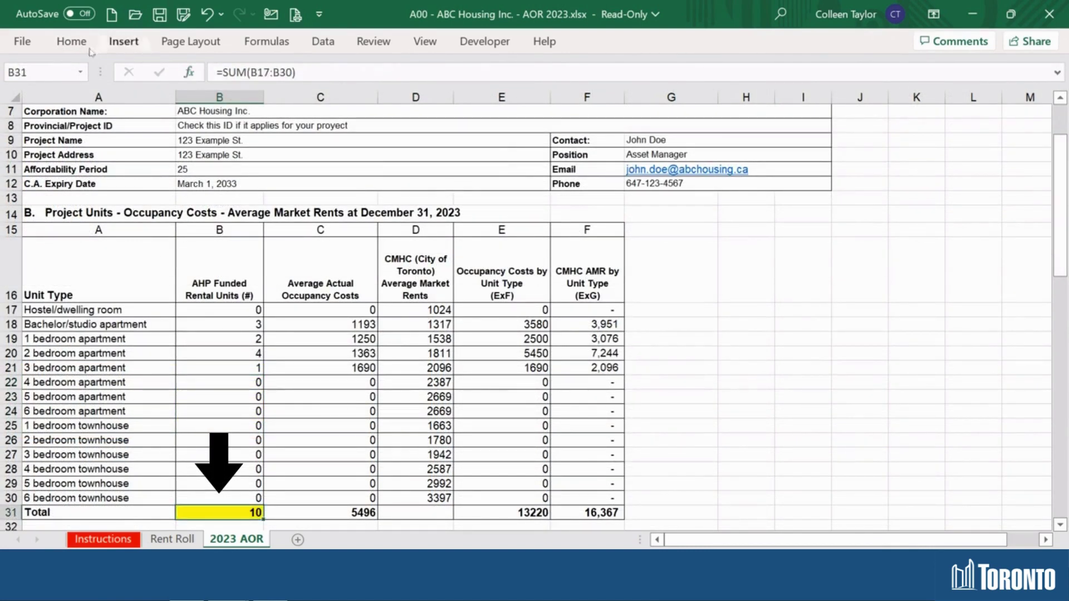
pyautogui.click(71, 42)
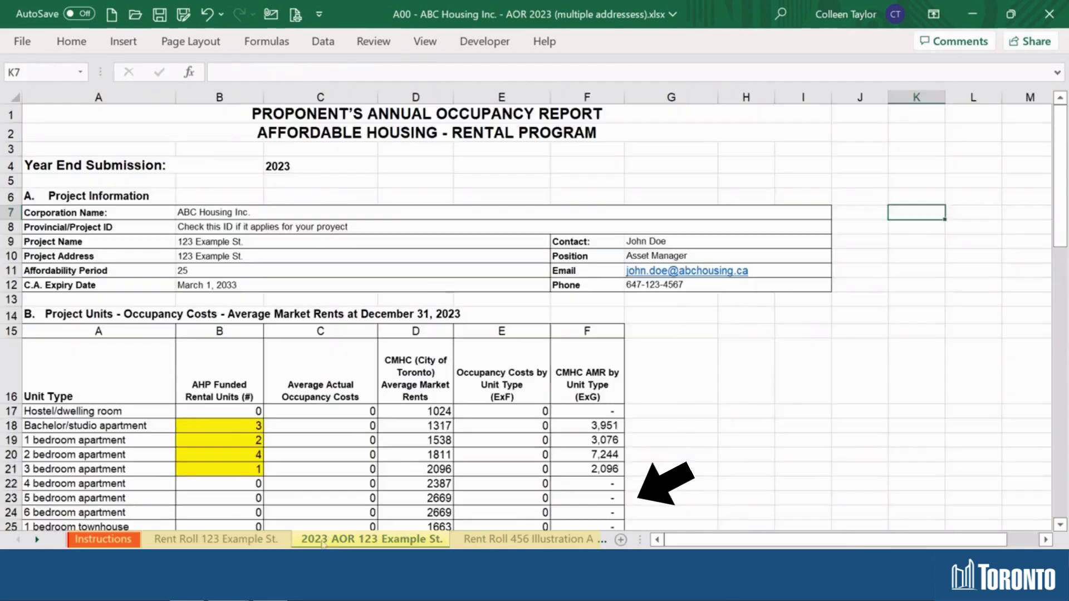
# - Review the separate AOR and Rent Roll sheets for each project address in the multiple-address workbook
pyautogui.click(324, 544)
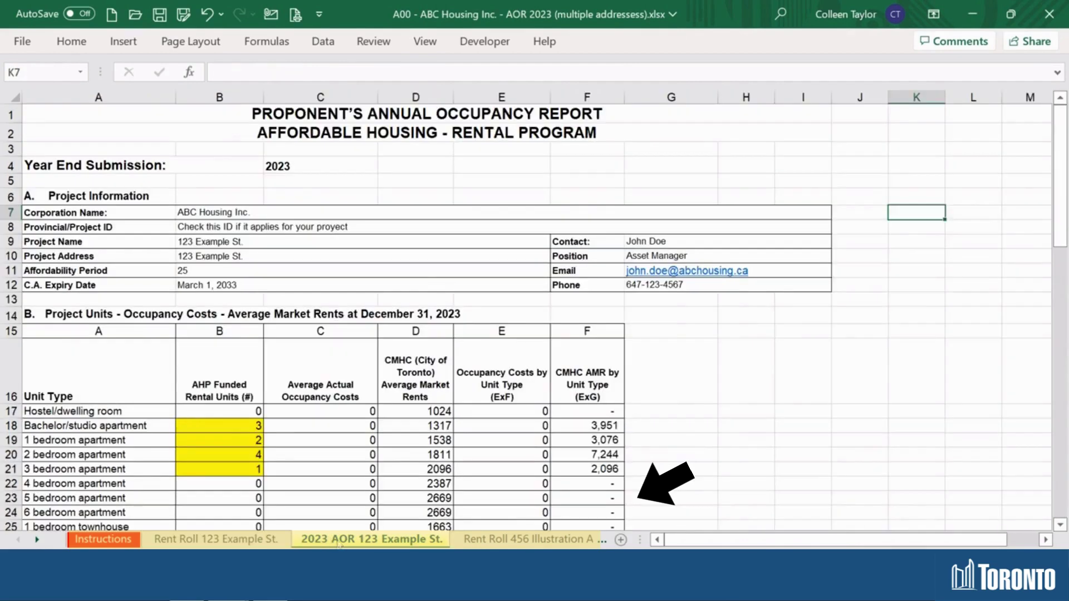
pyautogui.click(480, 541)
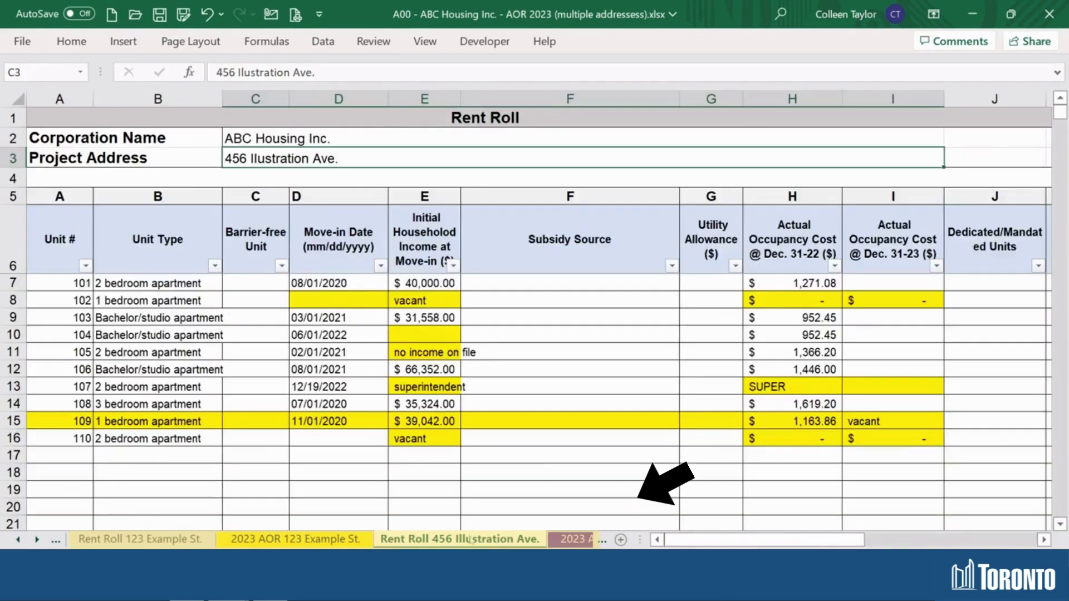
pyautogui.click(573, 540)
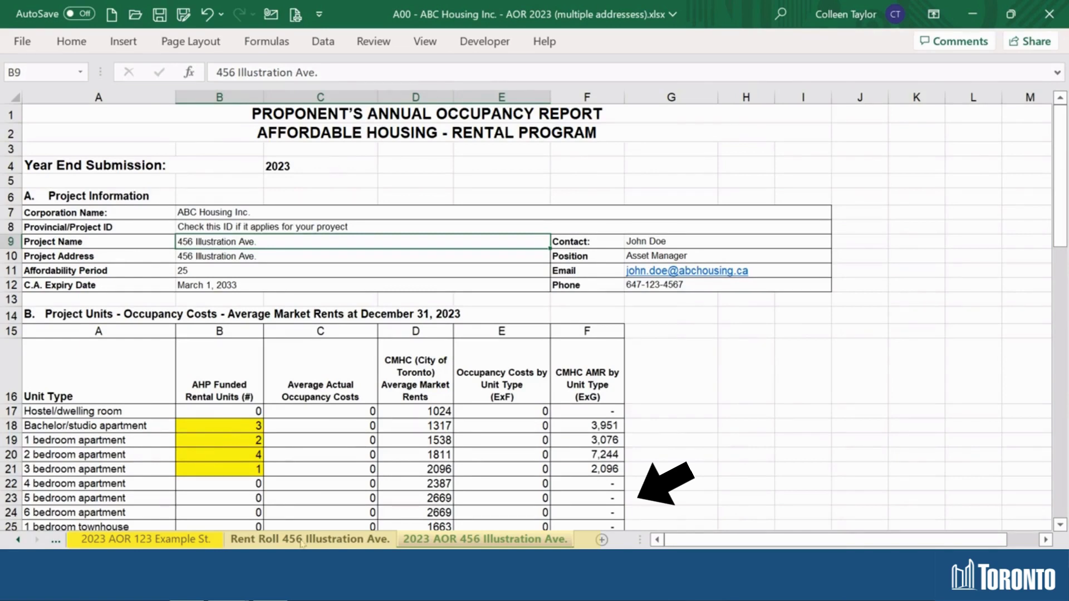
pyautogui.click(228, 592)
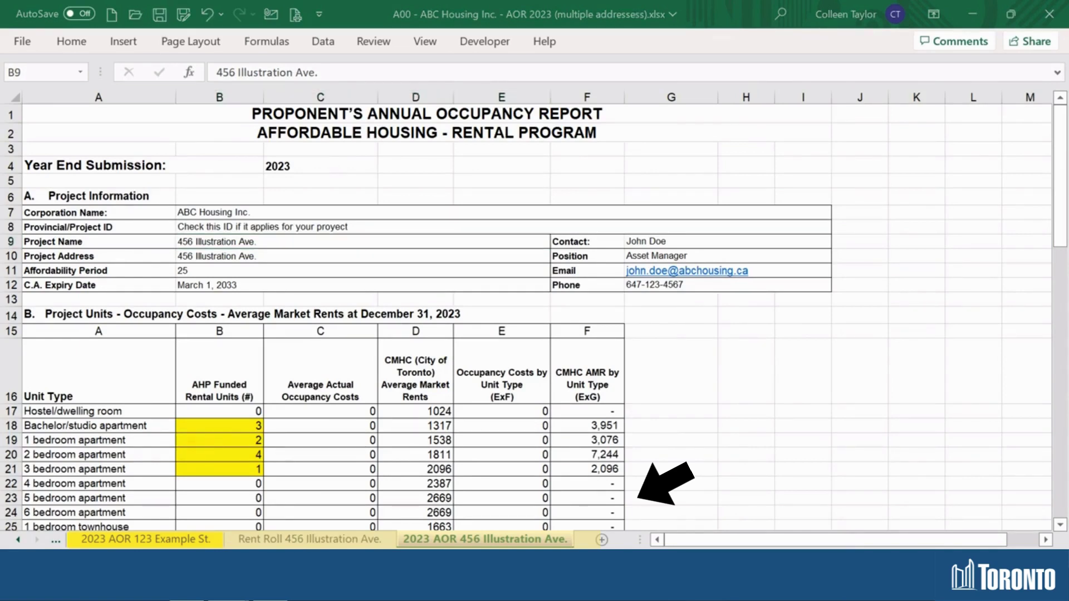